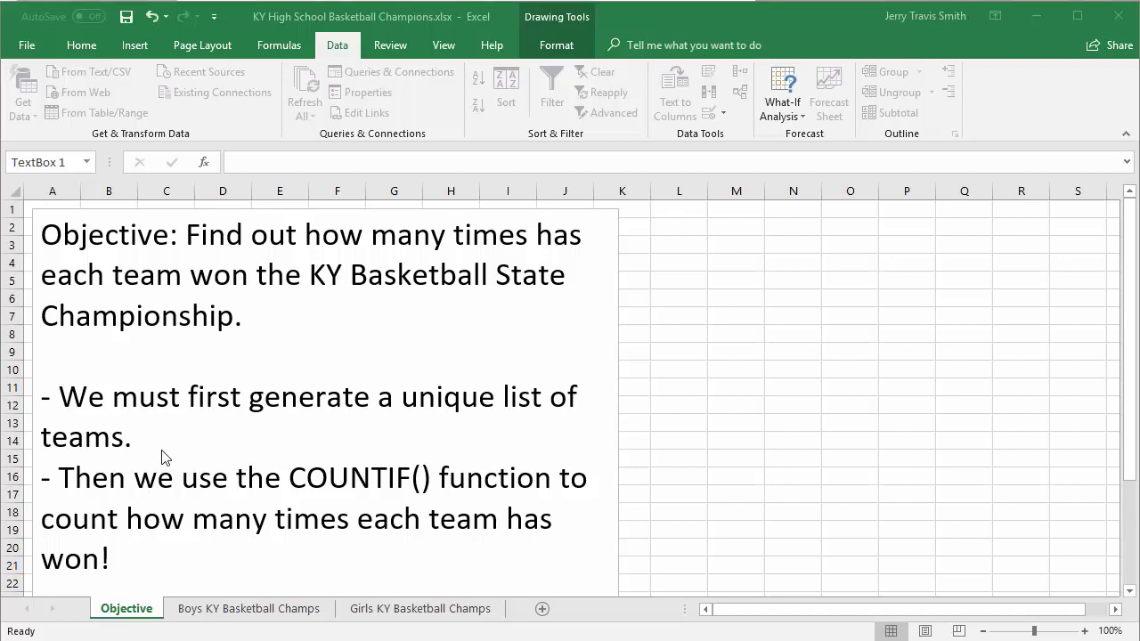
Switch to the Boys KY Basketball Champs sheet listing champions from 1918.
click(242, 611)
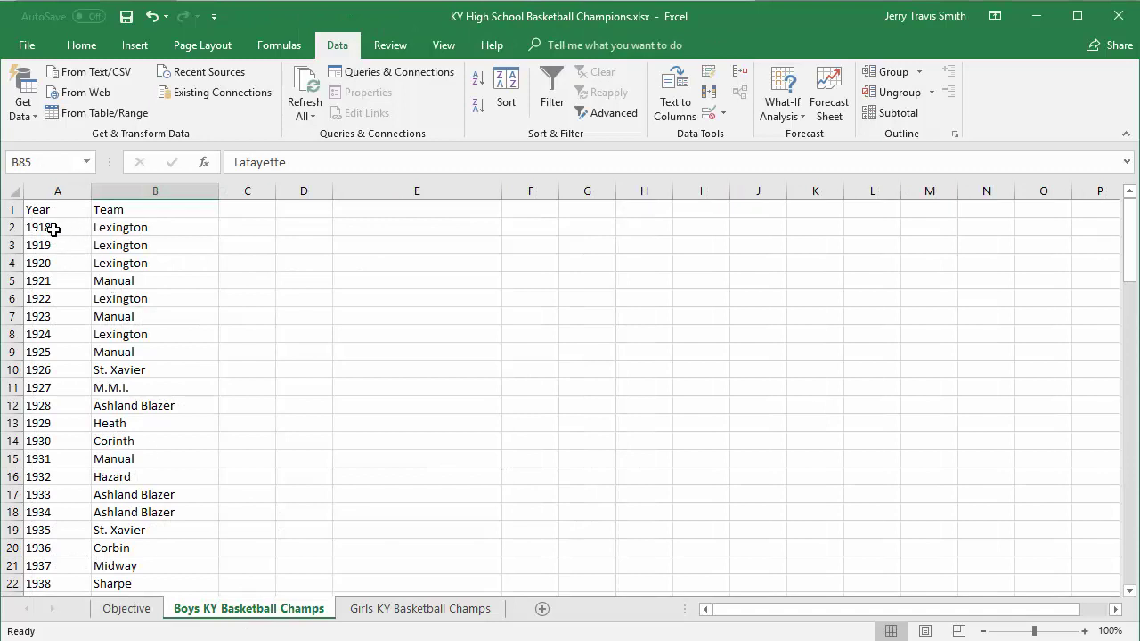
Scan the champions list through 2016, then go back to the Objective sheet.
scroll(129, 241, down, 4)
scroll(129, 240, up, 4)
scroll(130, 240, down, 20)
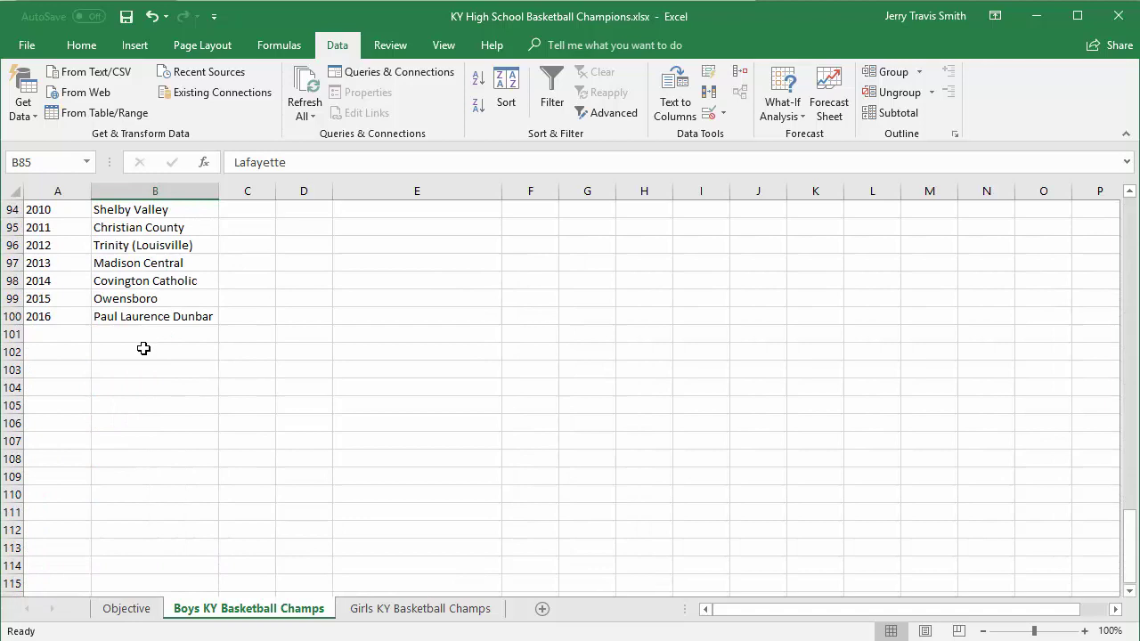
scroll(143, 348, up, 20)
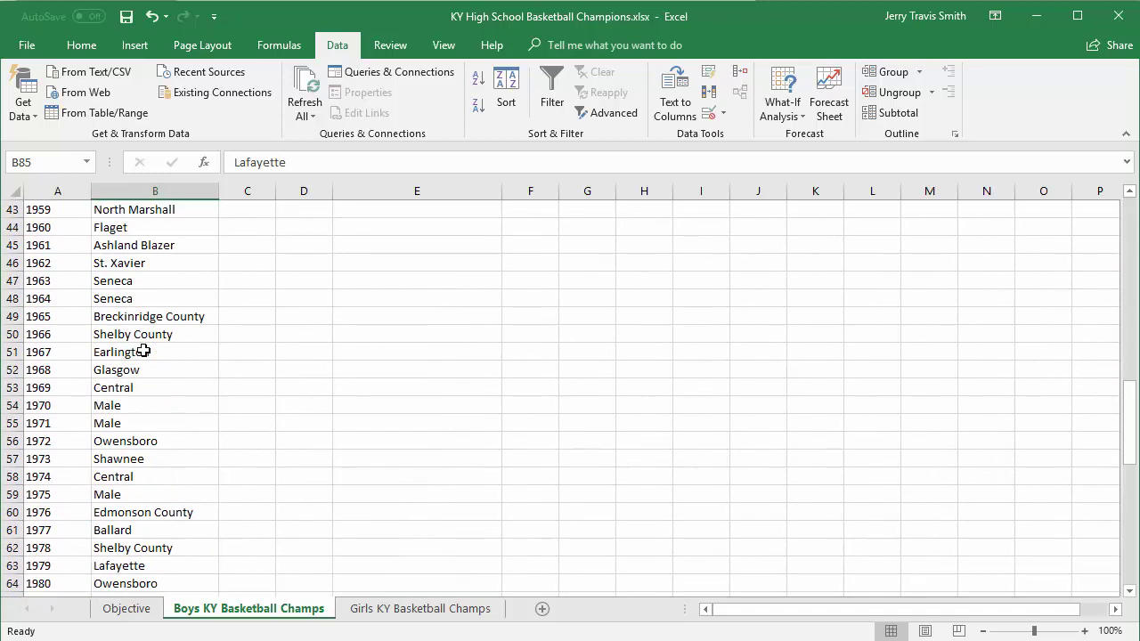
scroll(143, 343, up, 7)
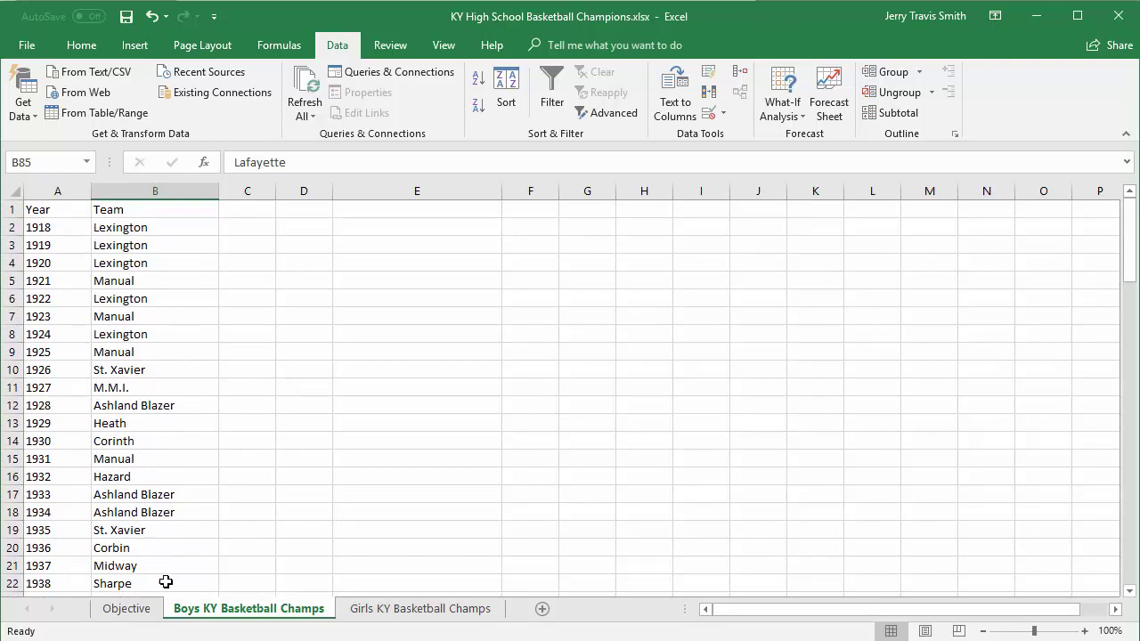
click(126, 608)
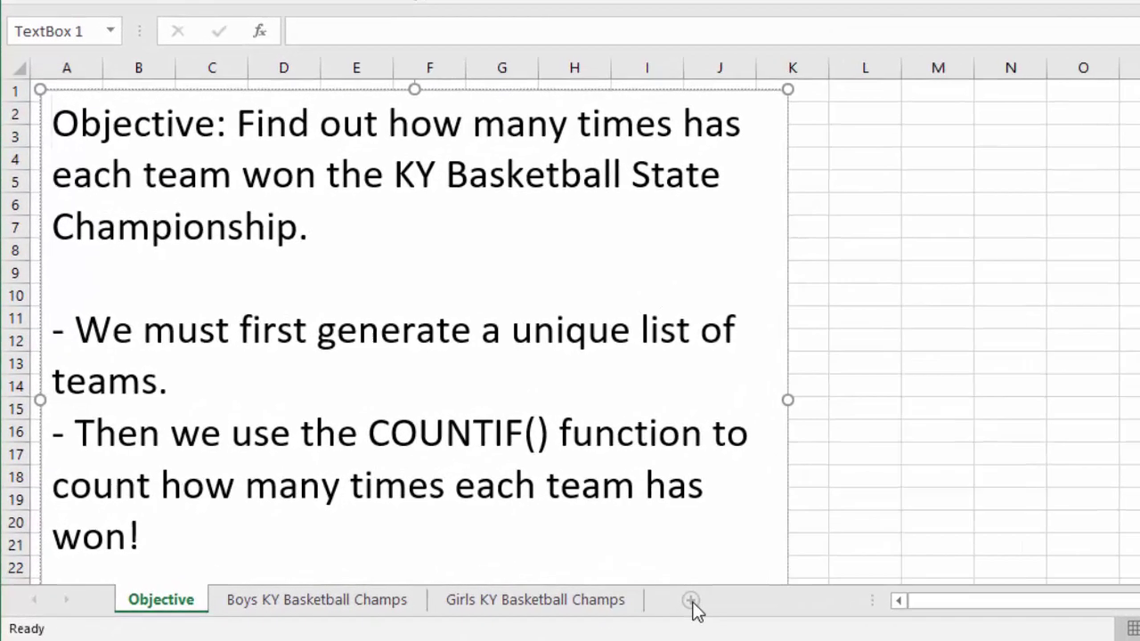
Insert a new worksheet and rename it 'Boys Champ Summary'.
click(691, 603)
double_click(241, 607)
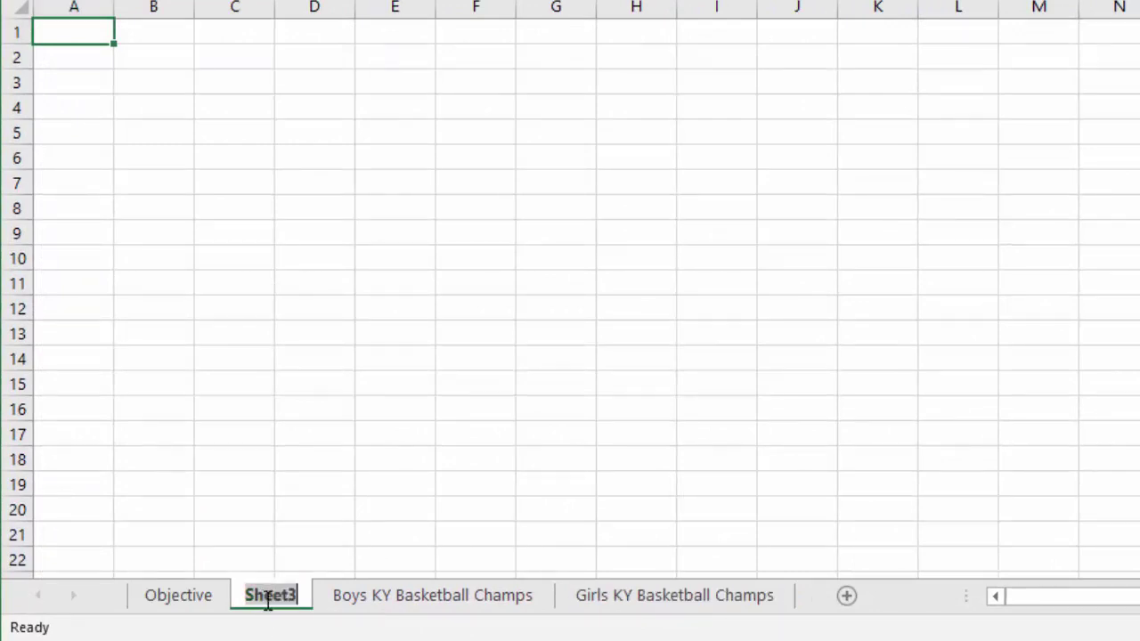
text(Bo)
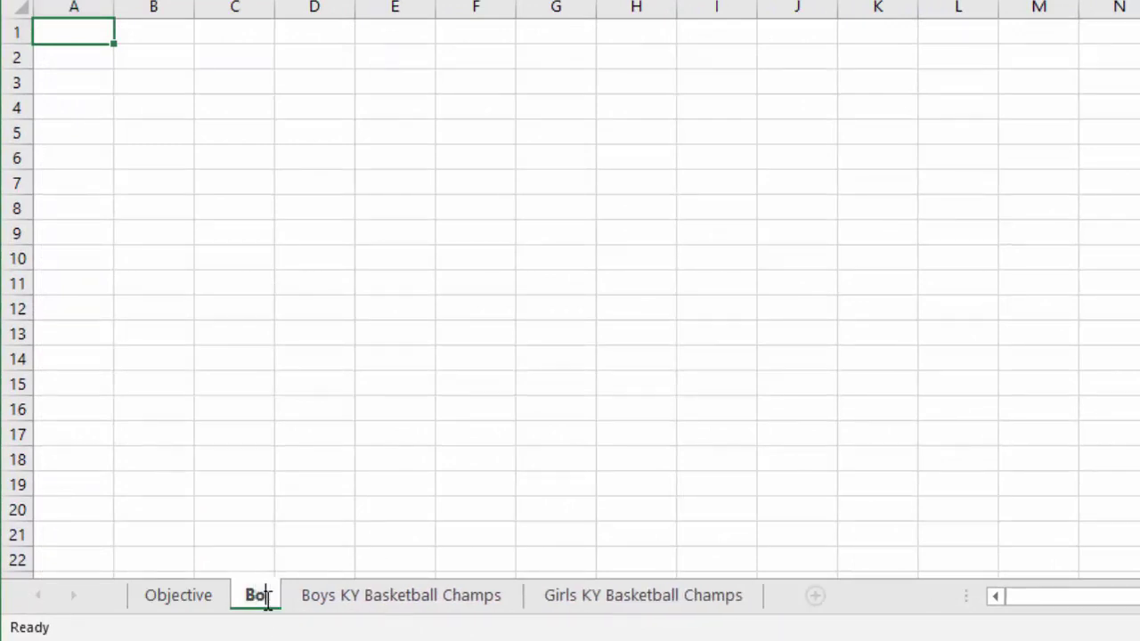
text(ys )
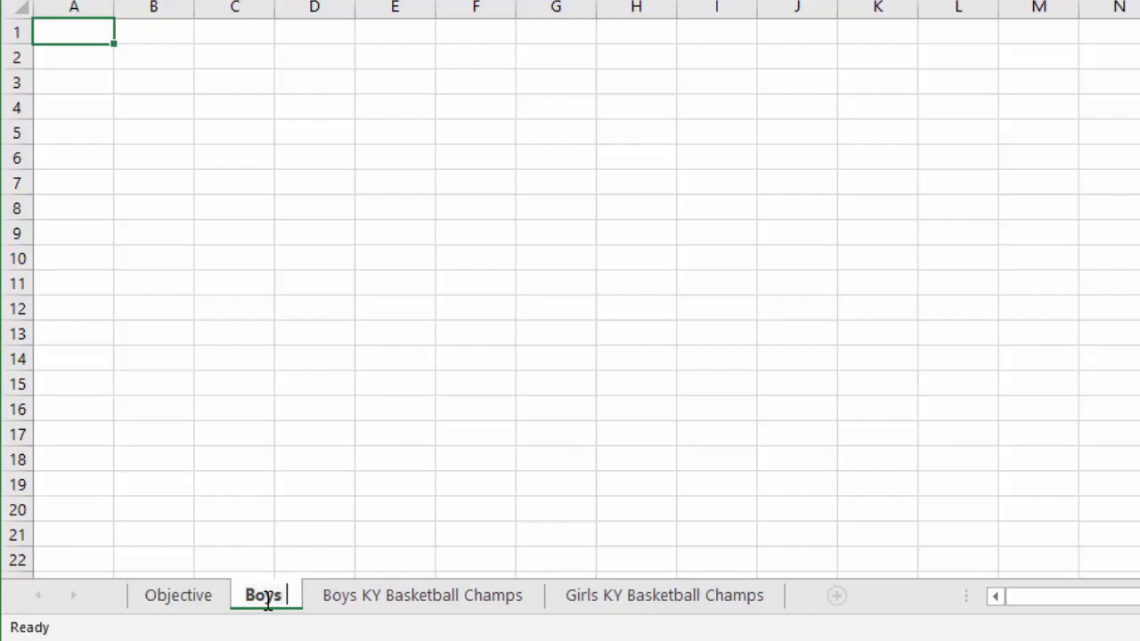
text(Champ Summary)
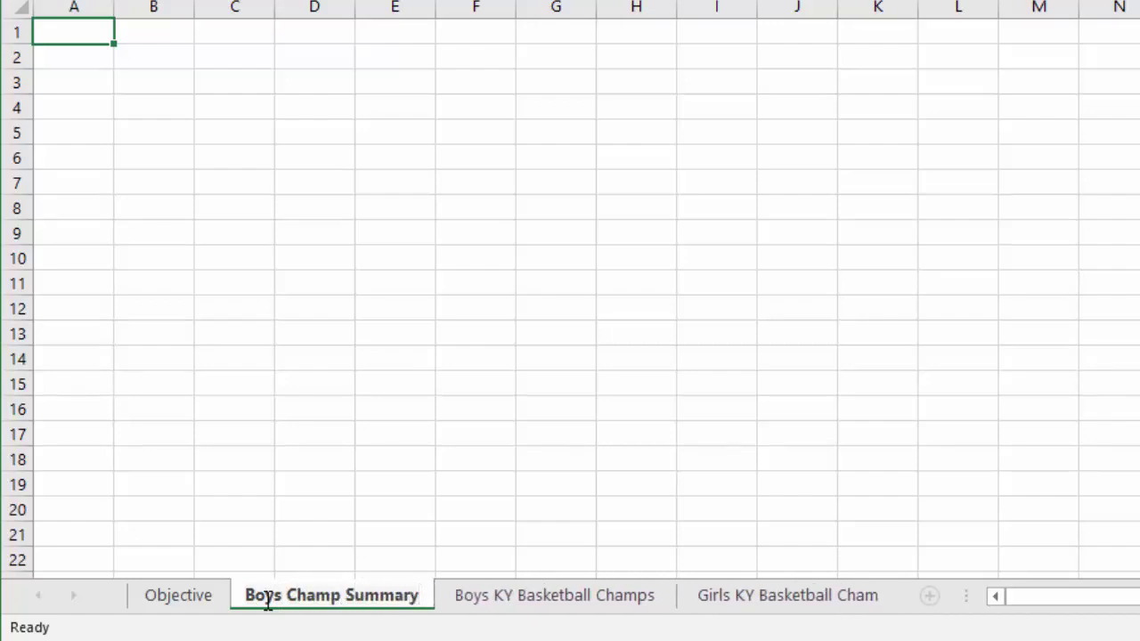
key(Return)
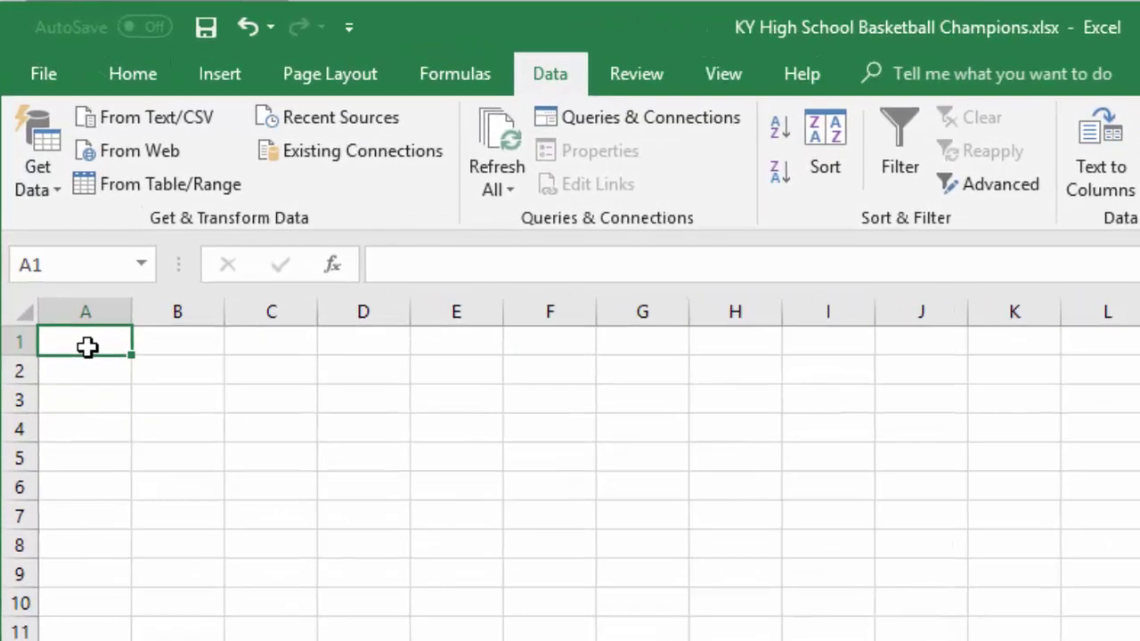
Enter the headings 'Teams' in A1 and 'Times Won' in B1.
text(Teams)
key(Tab)
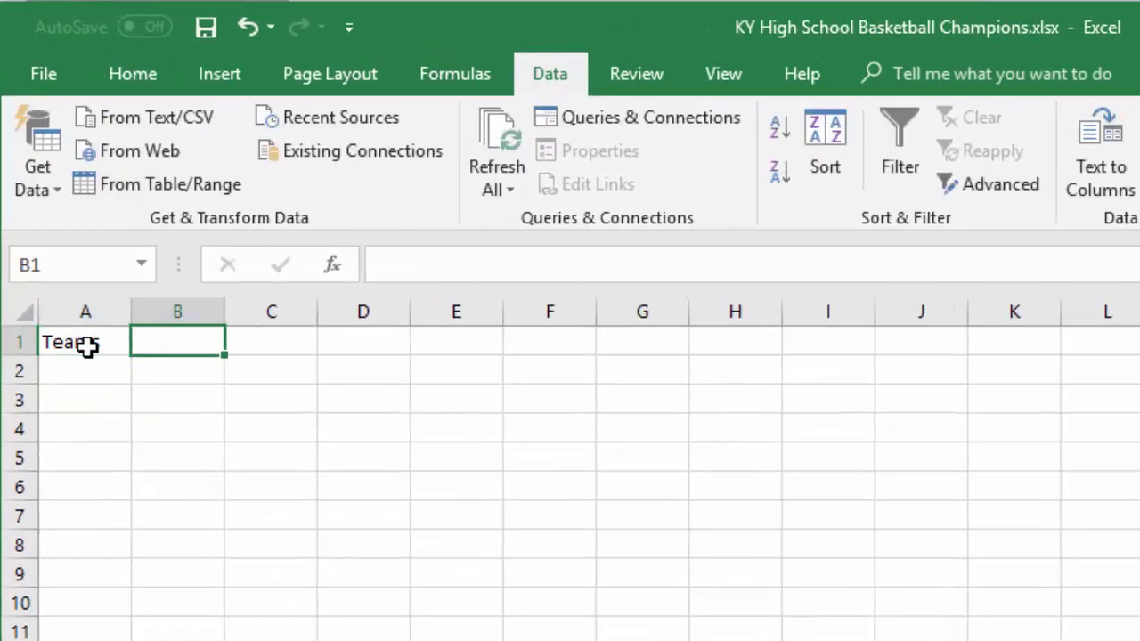
text(Times Won)
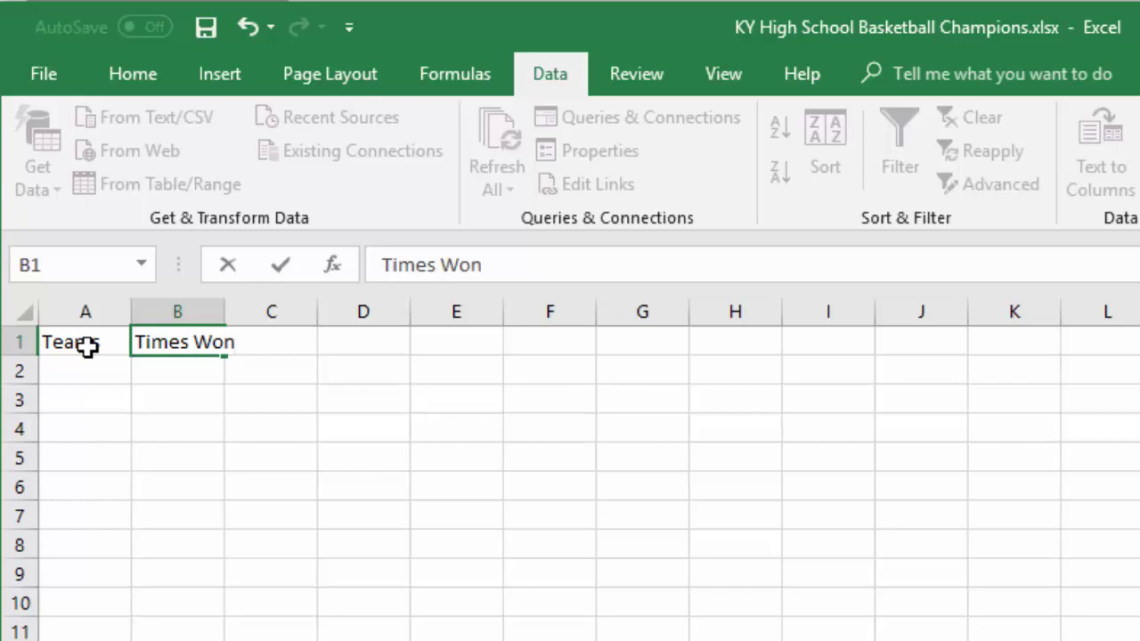
key(Return)
Widen columns A and B and change the A1 heading to 'Team'.
drag(134, 309, 290, 309)
drag(382, 311, 518, 308)
double_click(159, 347)
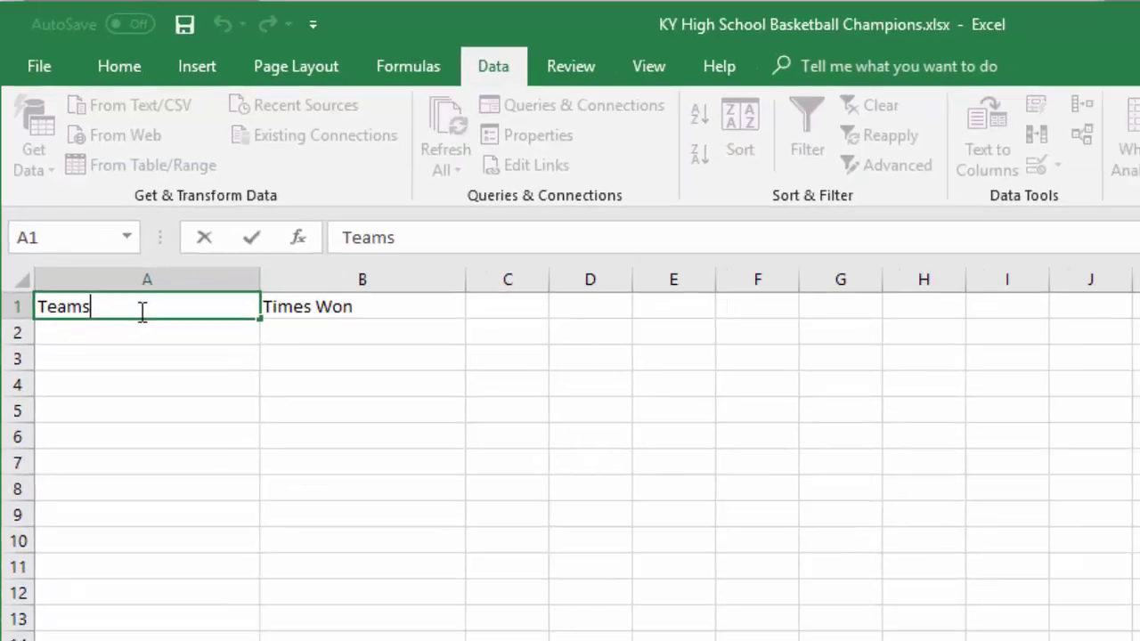
key(BackSpace)
key(Return)
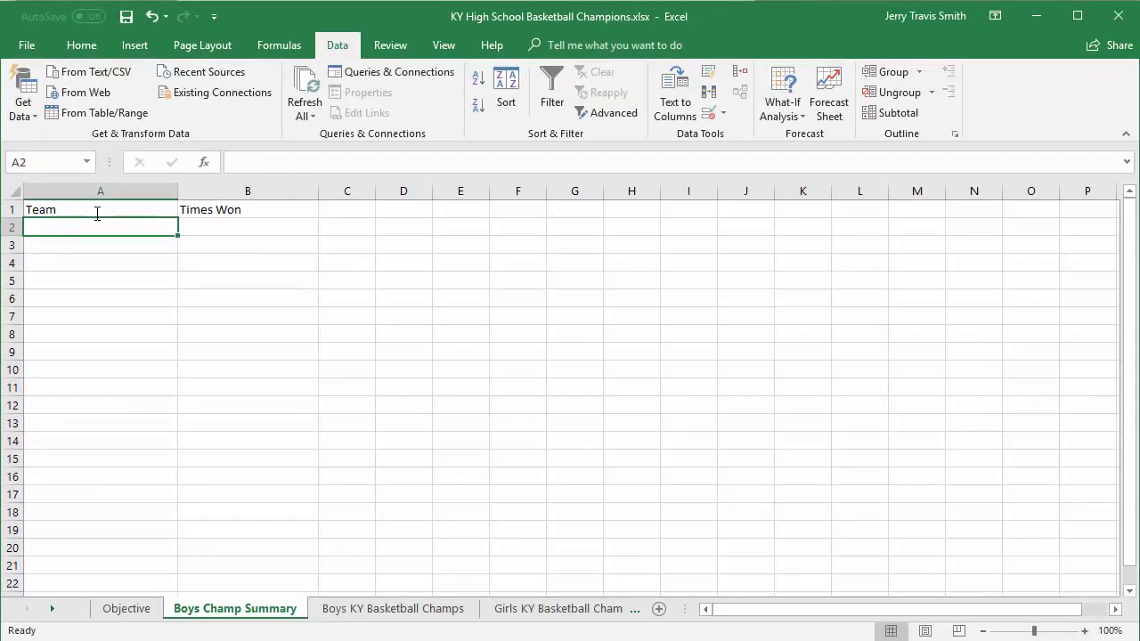
key(Up)
key(Right)
key(Down)
key(Left)
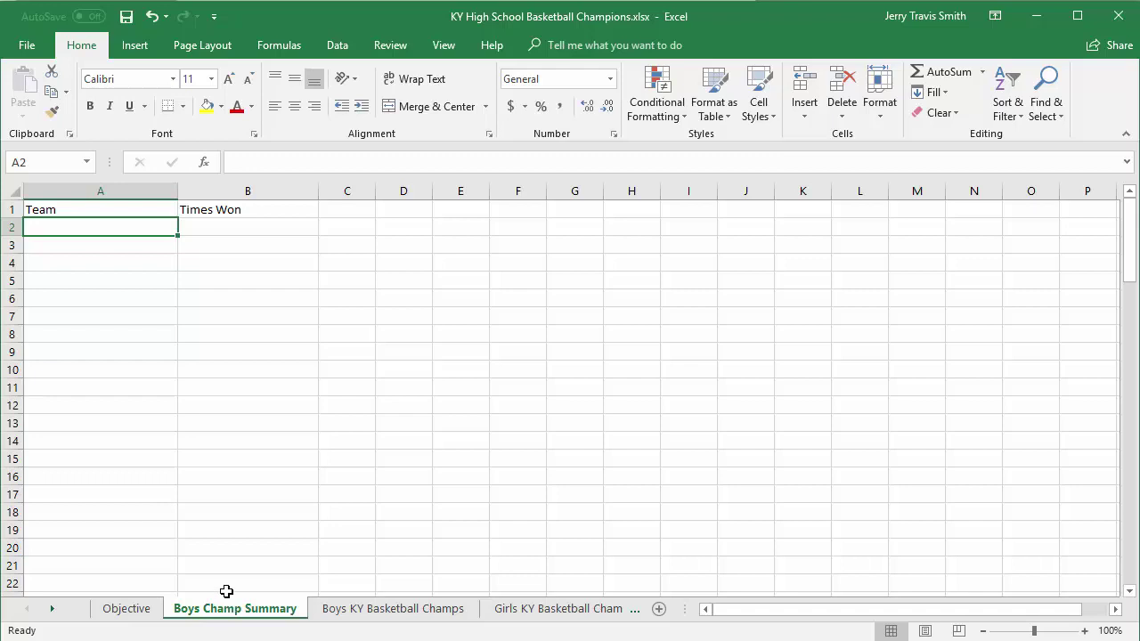
On the Boys KY Basketball Champs sheet, select the team names B2:B100 (1918–2016).
click(340, 612)
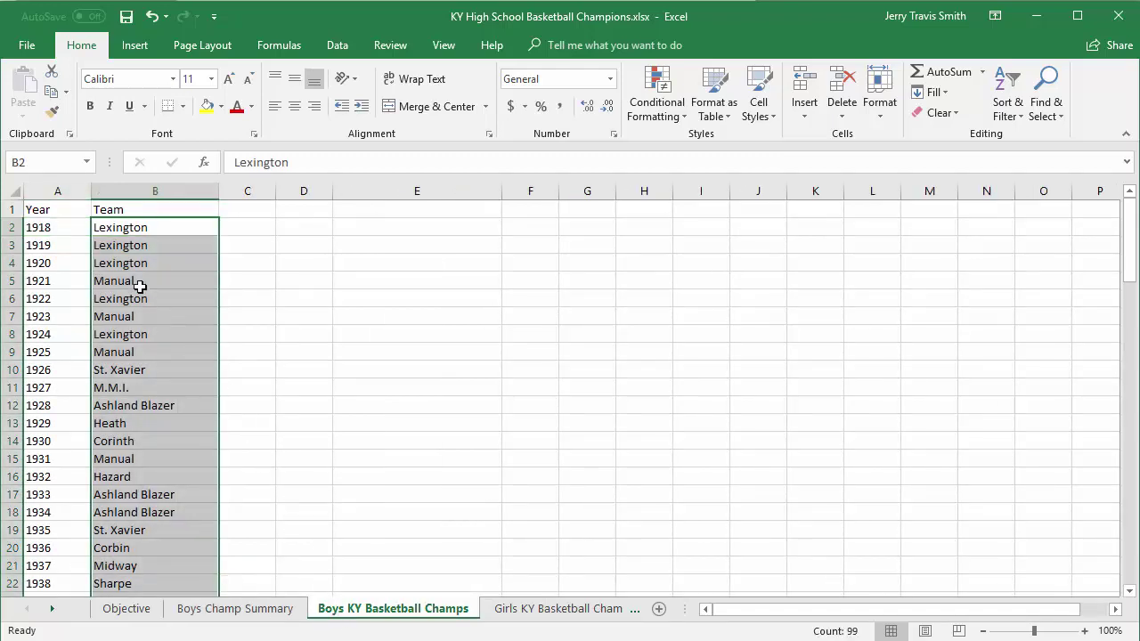
click(140, 227)
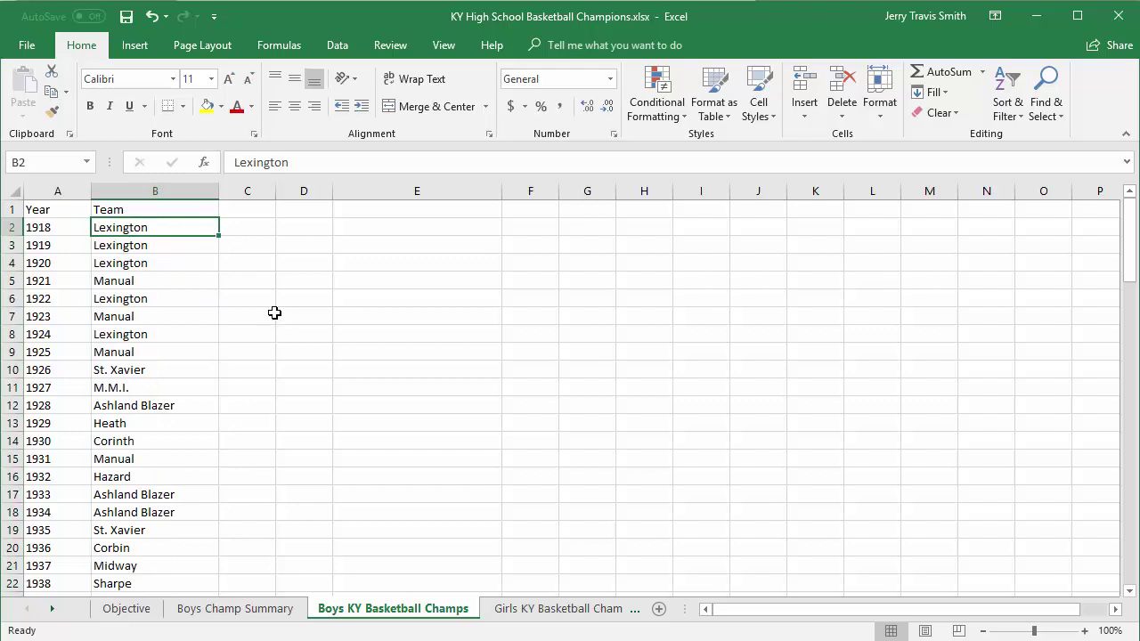
scroll(196, 369, down, 8)
scroll(193, 374, up, 6)
scroll(192, 374, up, 2)
scroll(152, 437, down, 4)
scroll(152, 428, up, 4)
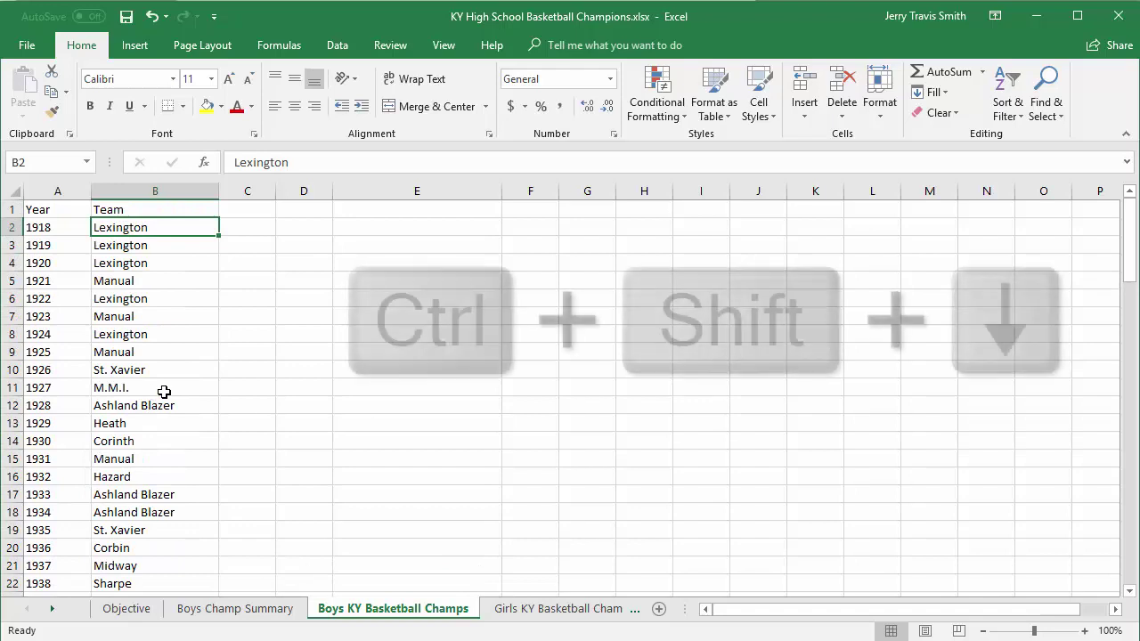
key(ctrl+shift+Down)
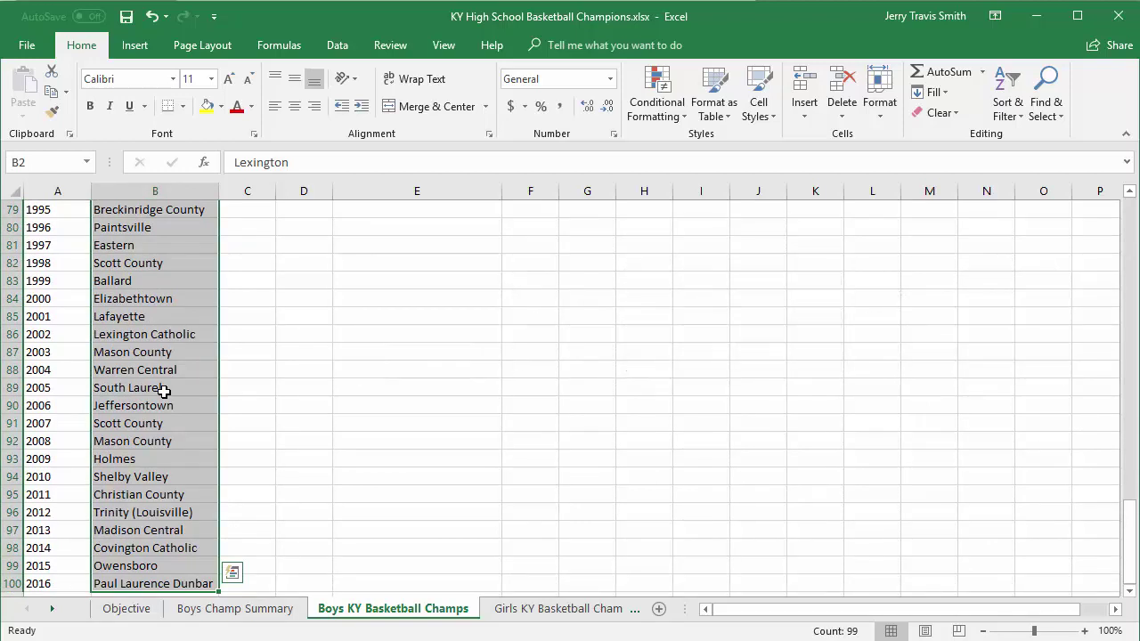
scroll(203, 387, down, 1)
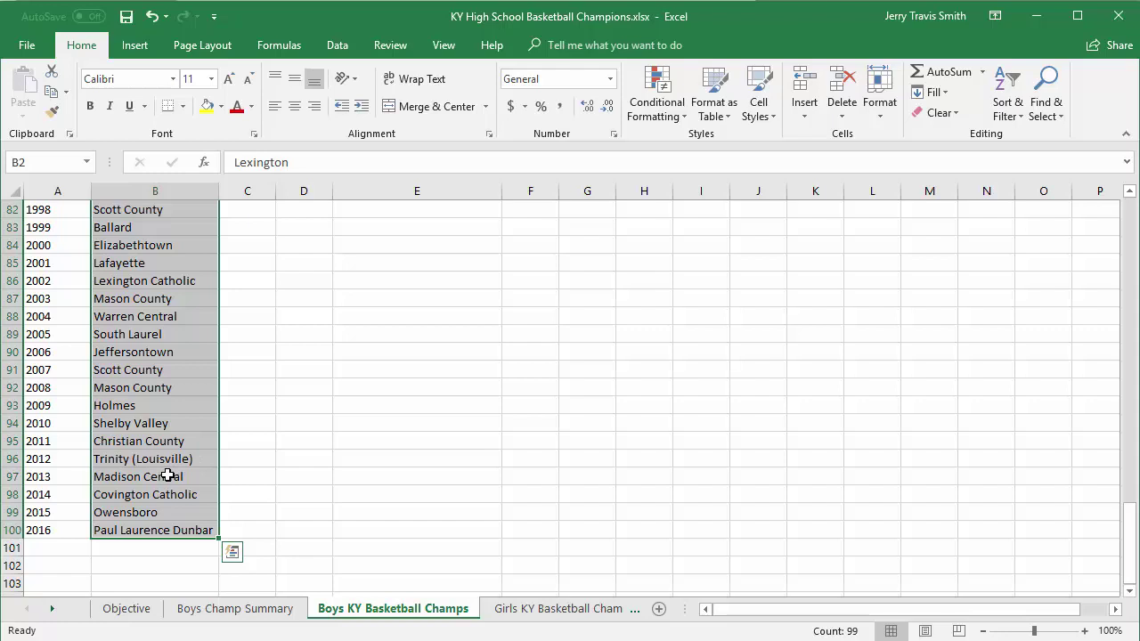
scroll(168, 476, up, 3)
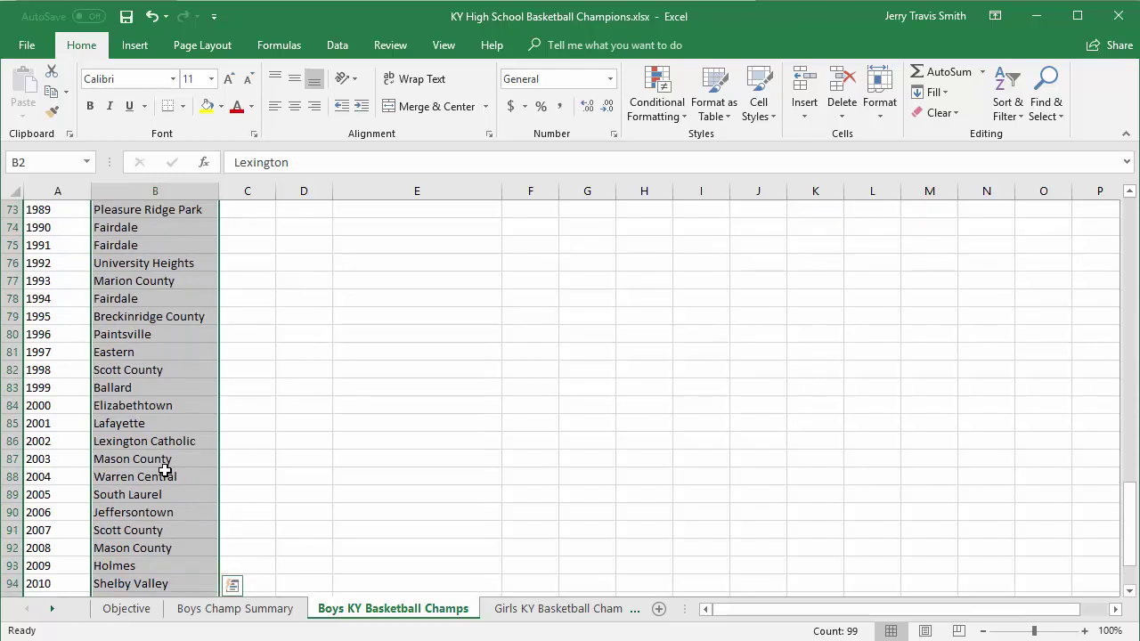
scroll(164, 470, down, 2)
scroll(164, 468, up, 5)
scroll(164, 468, up, 20)
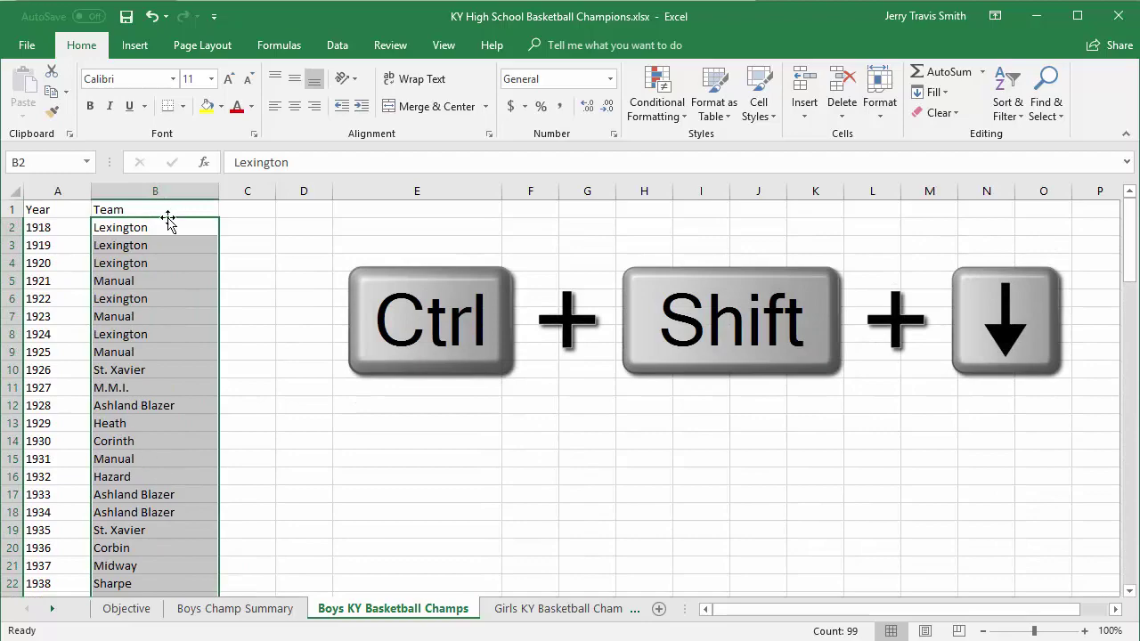
scroll(155, 267, down, 5)
scroll(157, 283, up, 5)
Copy the selected team names and paste them into A2:A100 on Boys Champ Summary.
right_click(154, 289)
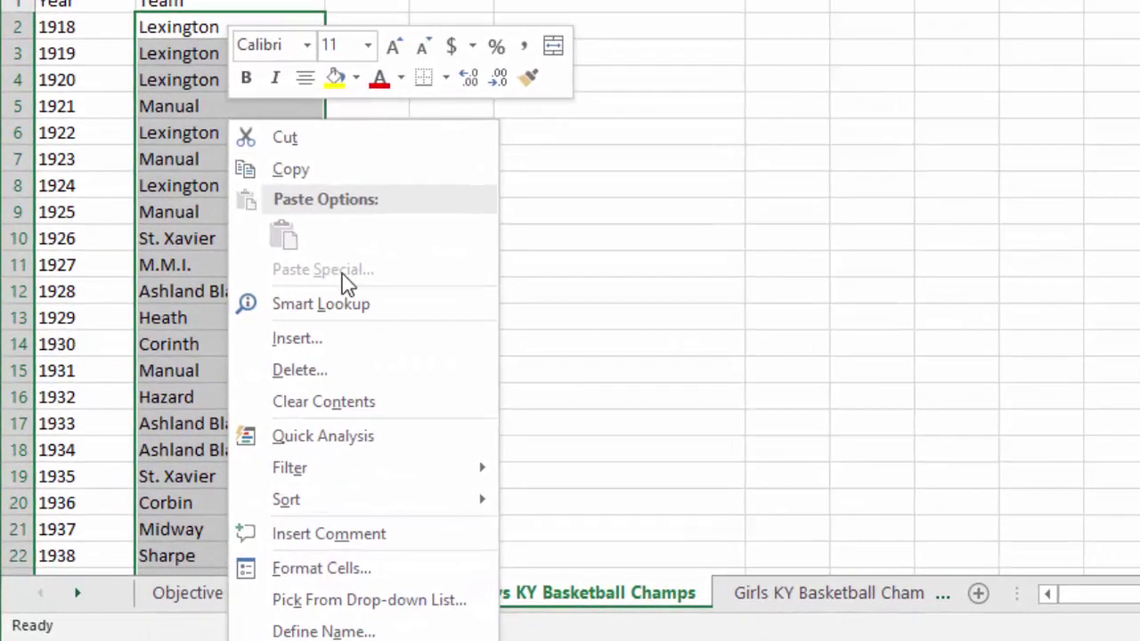
click(356, 172)
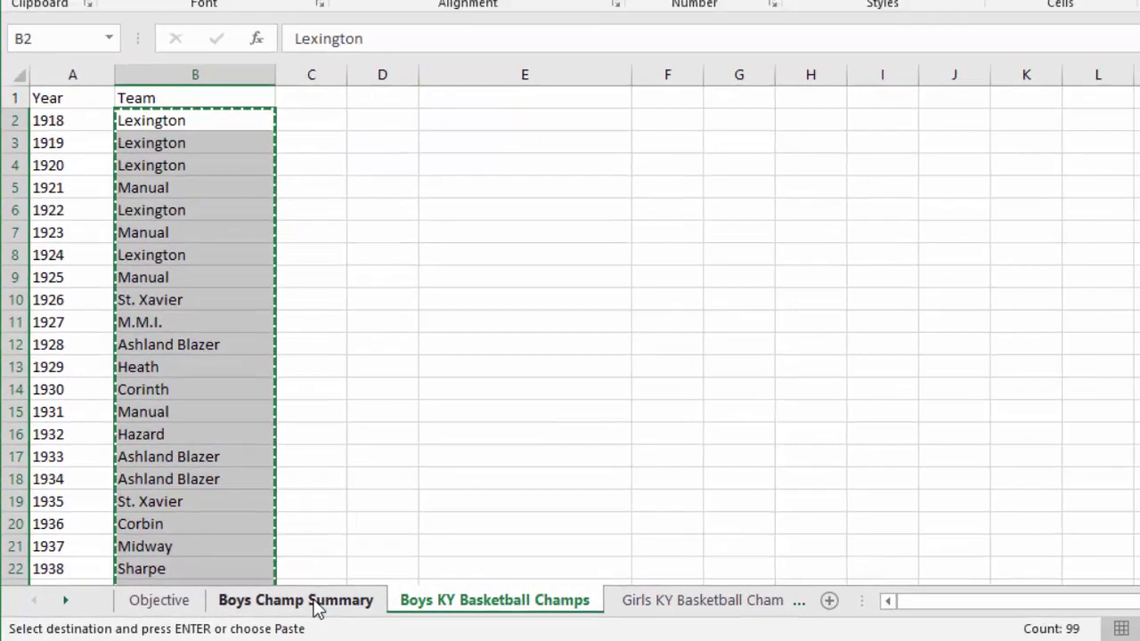
click(369, 593)
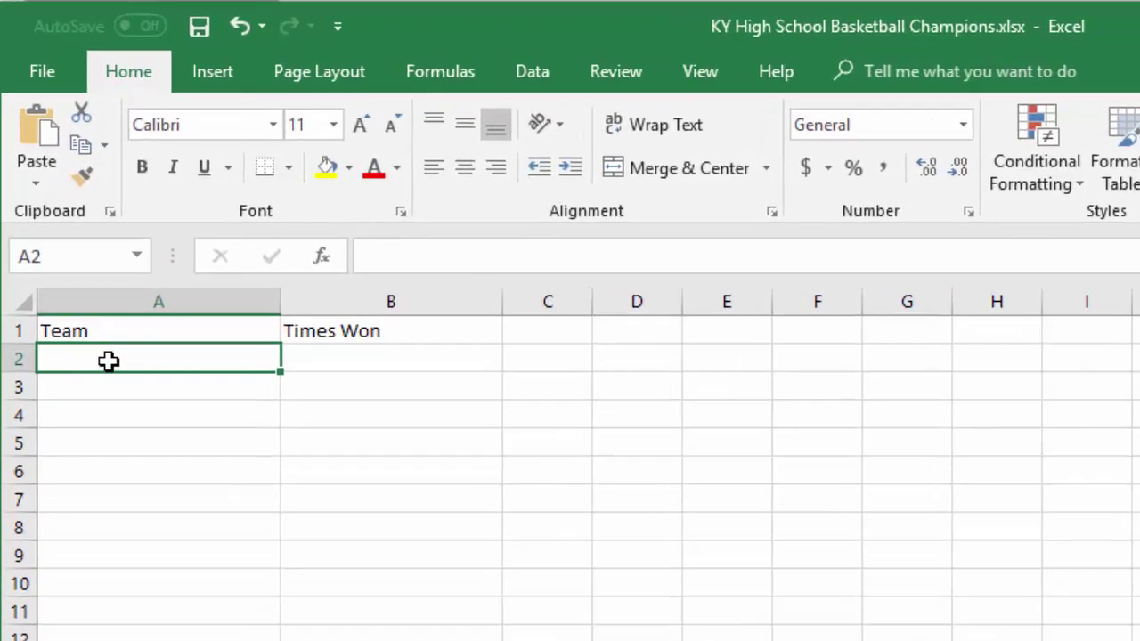
right_click(72, 228)
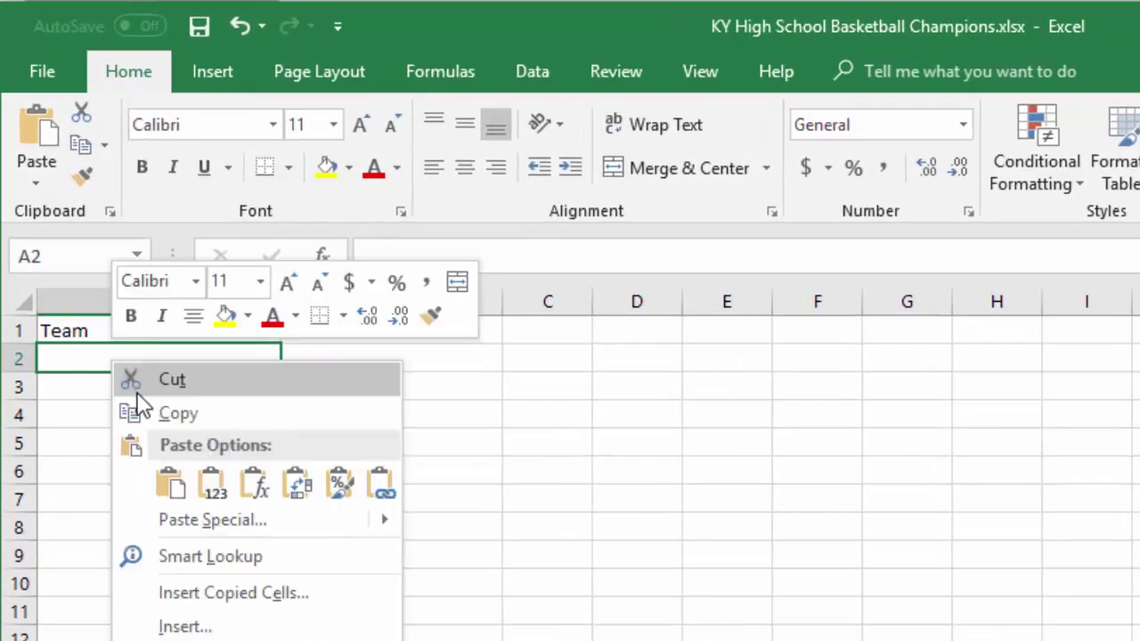
click(172, 485)
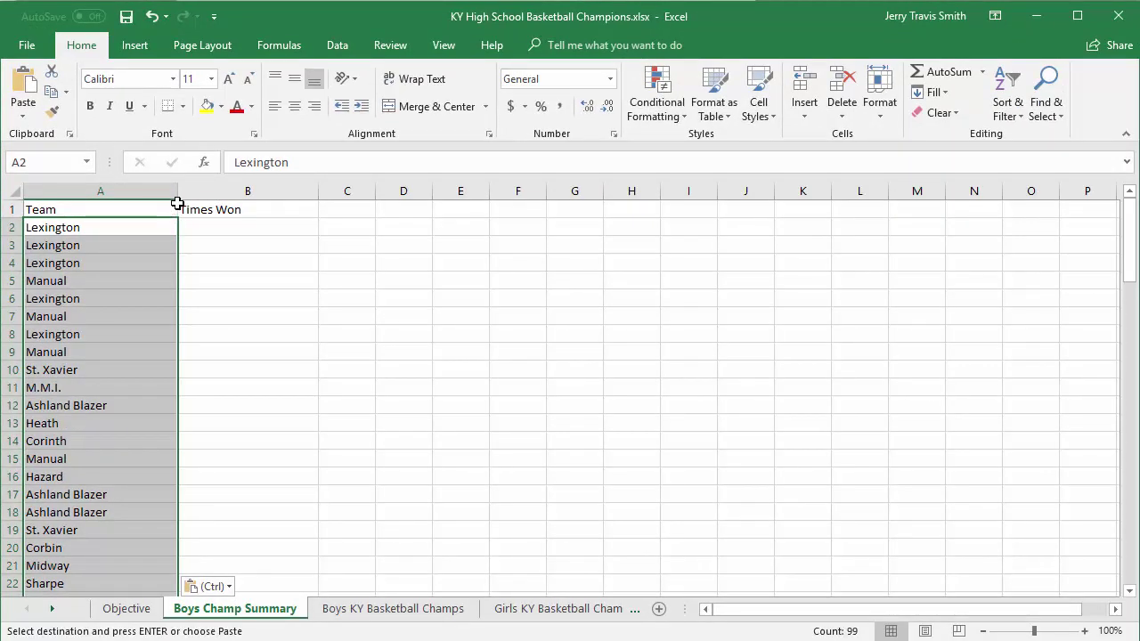
scroll(119, 367, down, 1)
scroll(118, 368, up, 1)
scroll(86, 456, down, 17)
scroll(86, 456, down, 13)
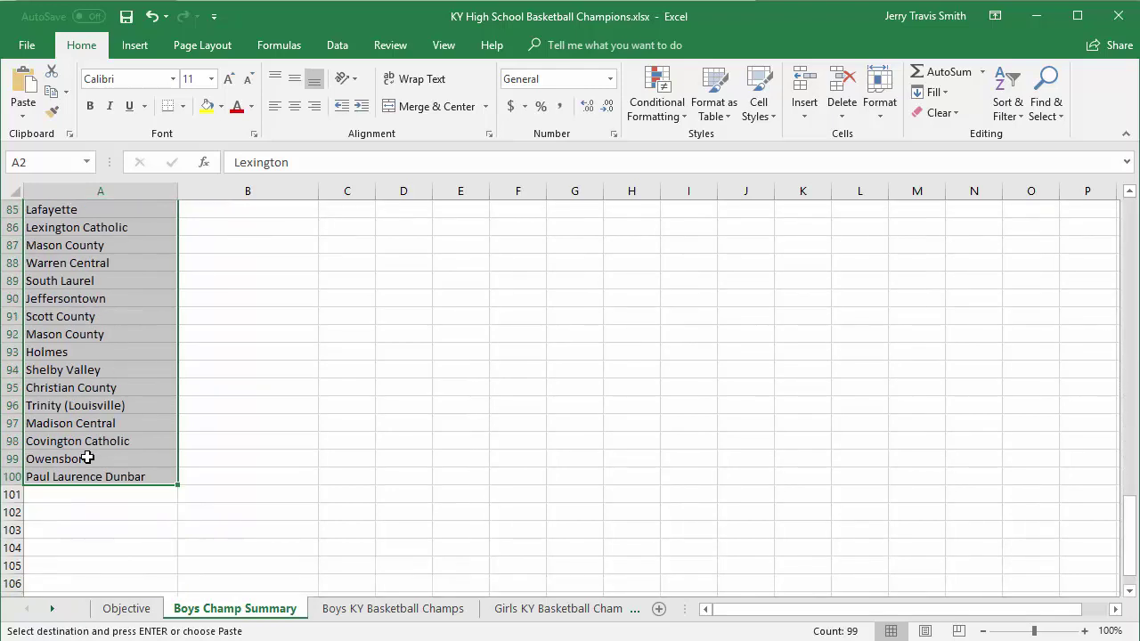
scroll(84, 445, up, 16)
scroll(84, 435, up, 14)
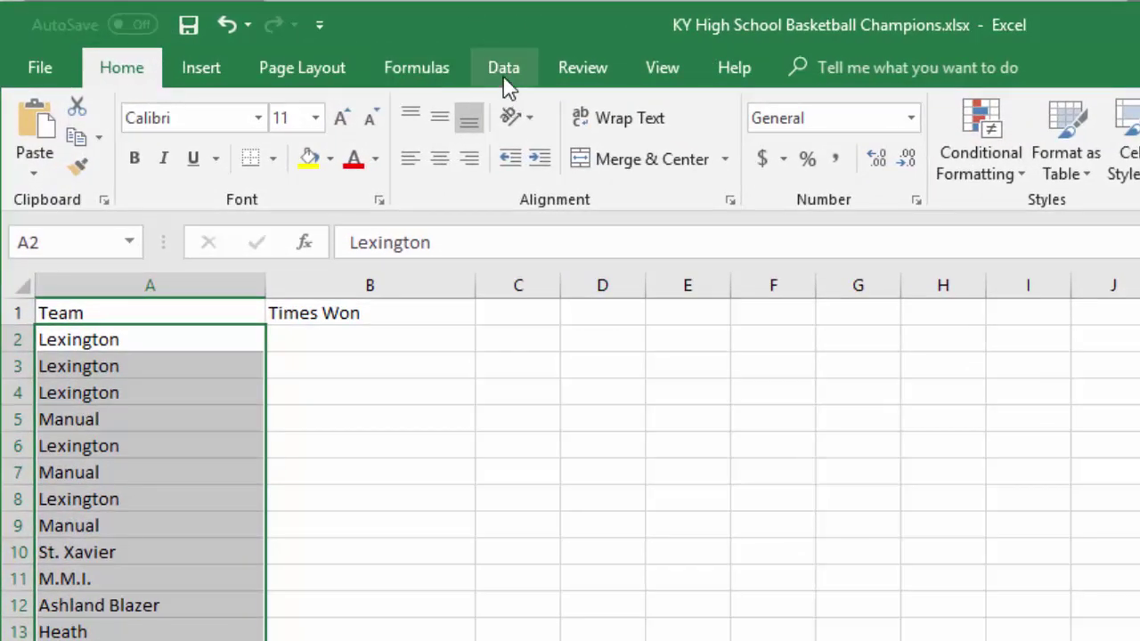
Run Remove Duplicates on the Team column only, leaving 63 unique team names.
click(343, 47)
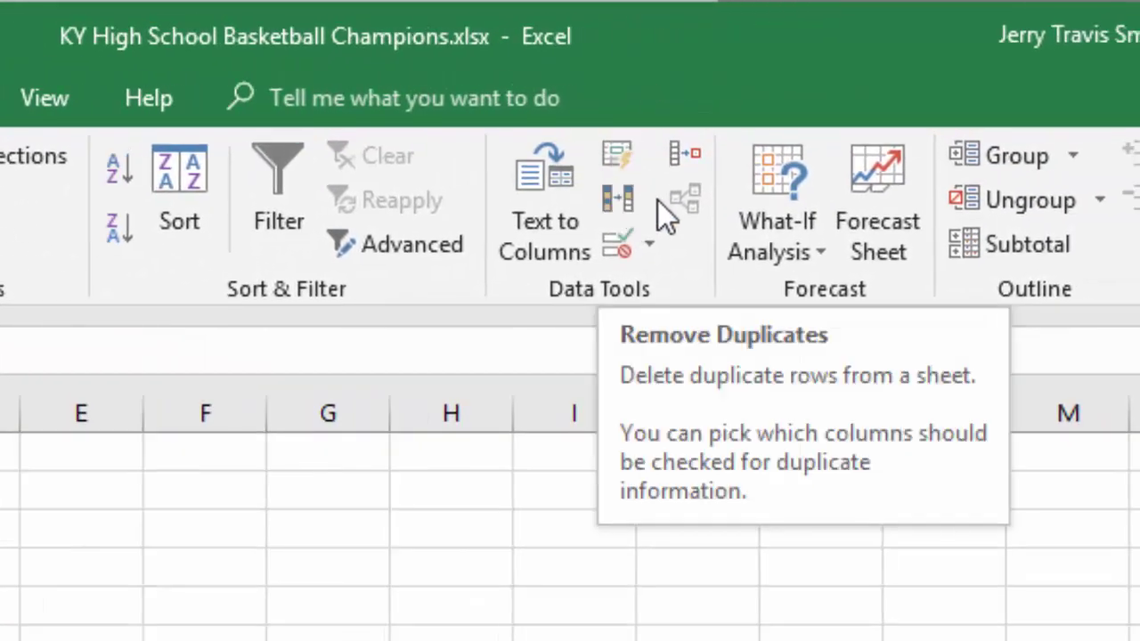
click(1058, 137)
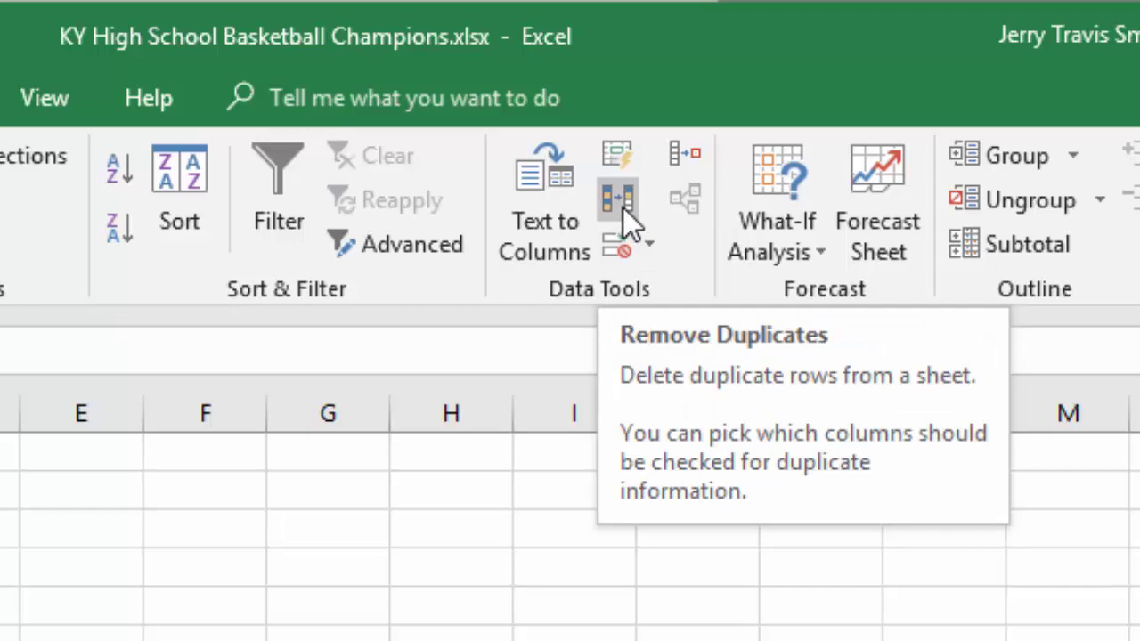
click(623, 209)
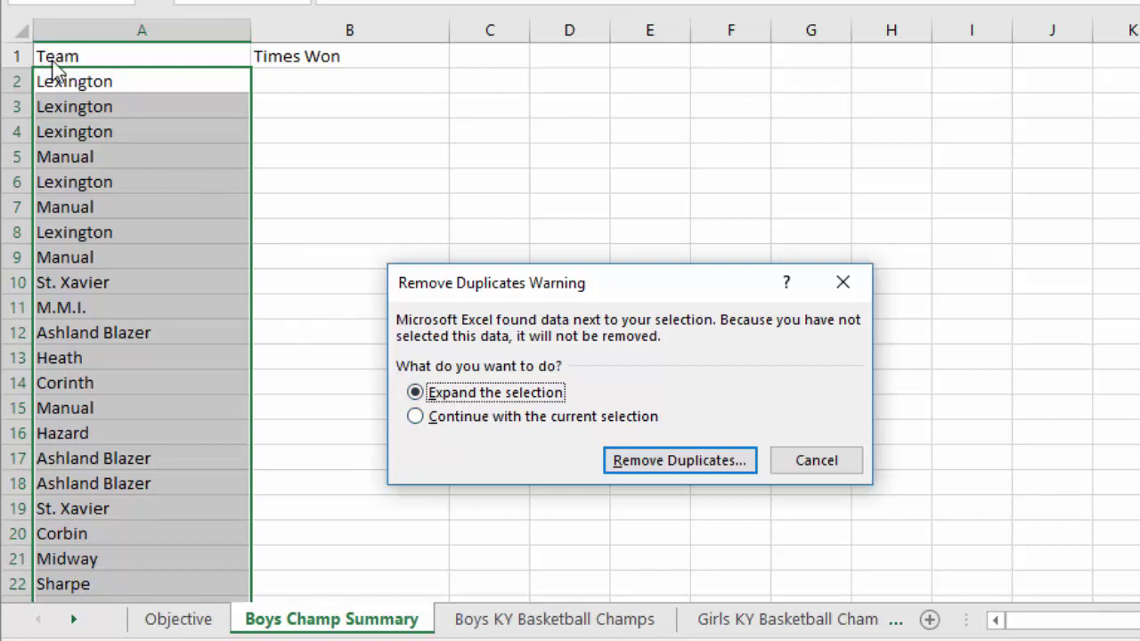
click(520, 417)
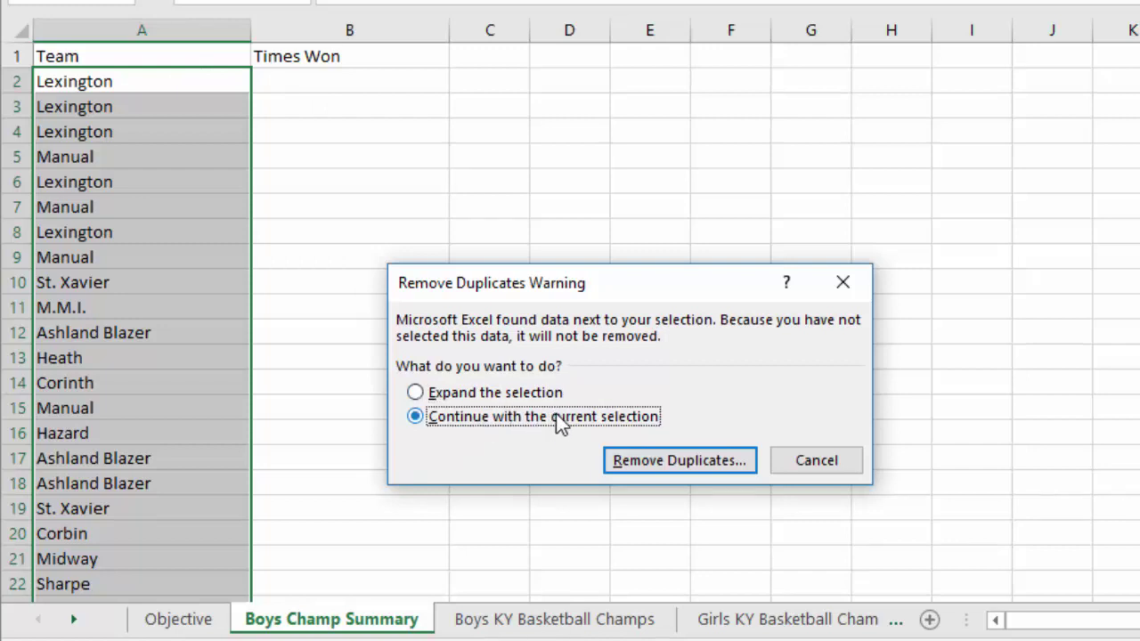
click(712, 469)
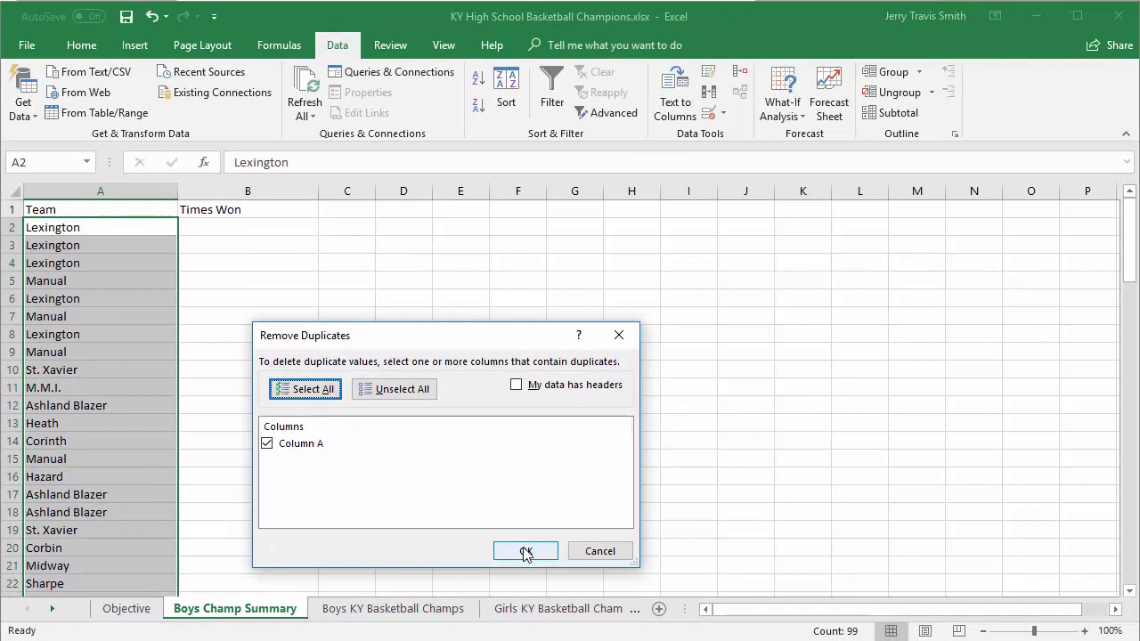
click(525, 551)
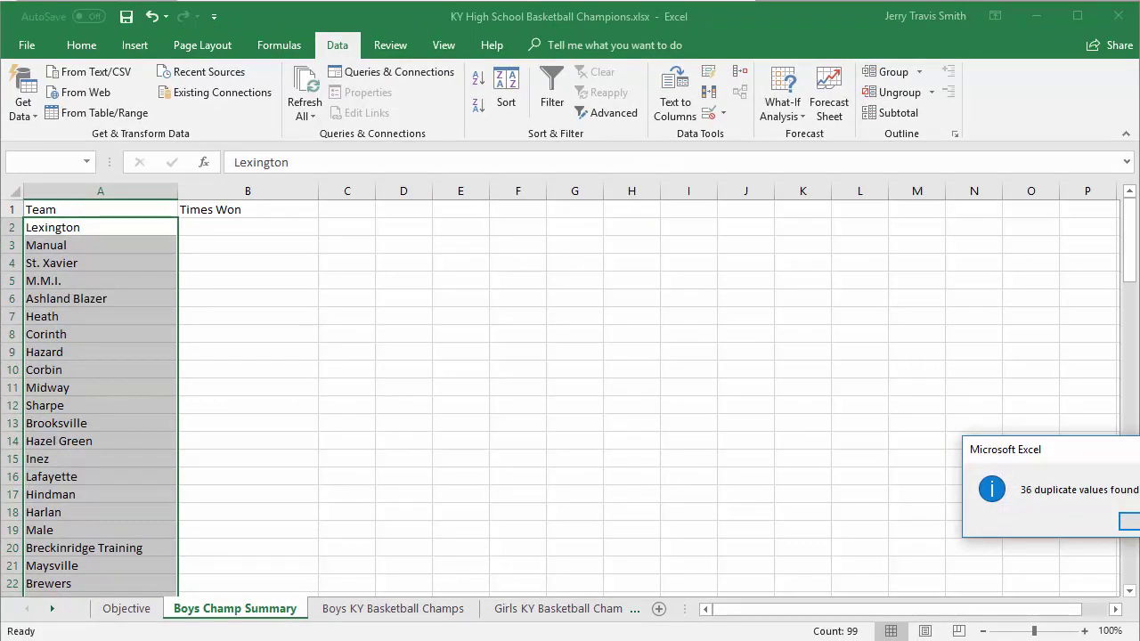
drag(1059, 451, 688, 367)
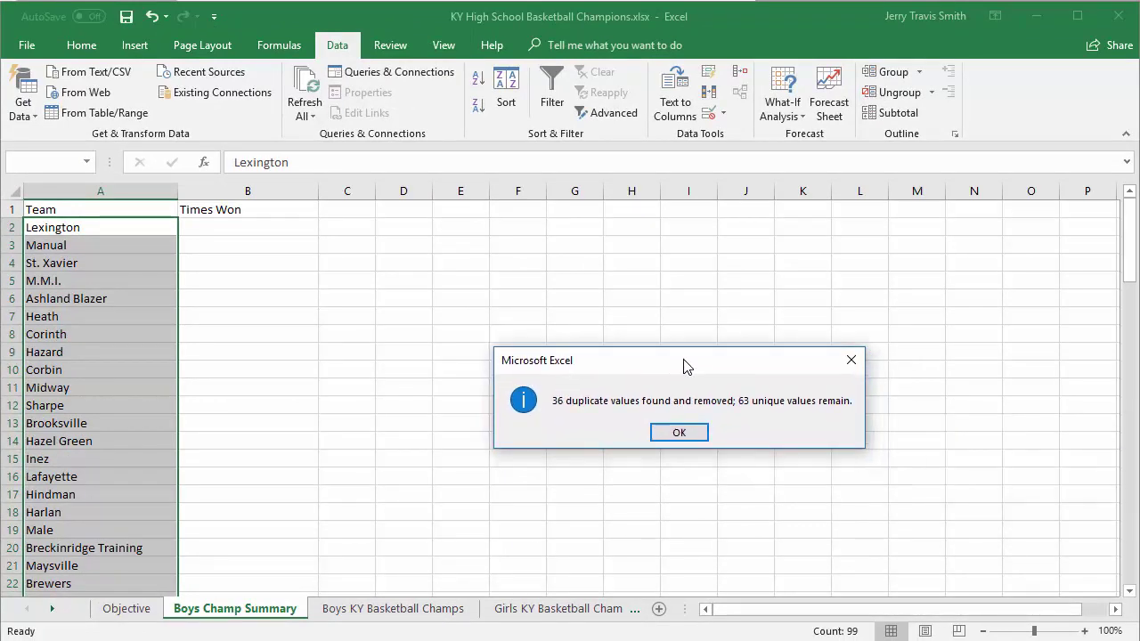
click(678, 436)
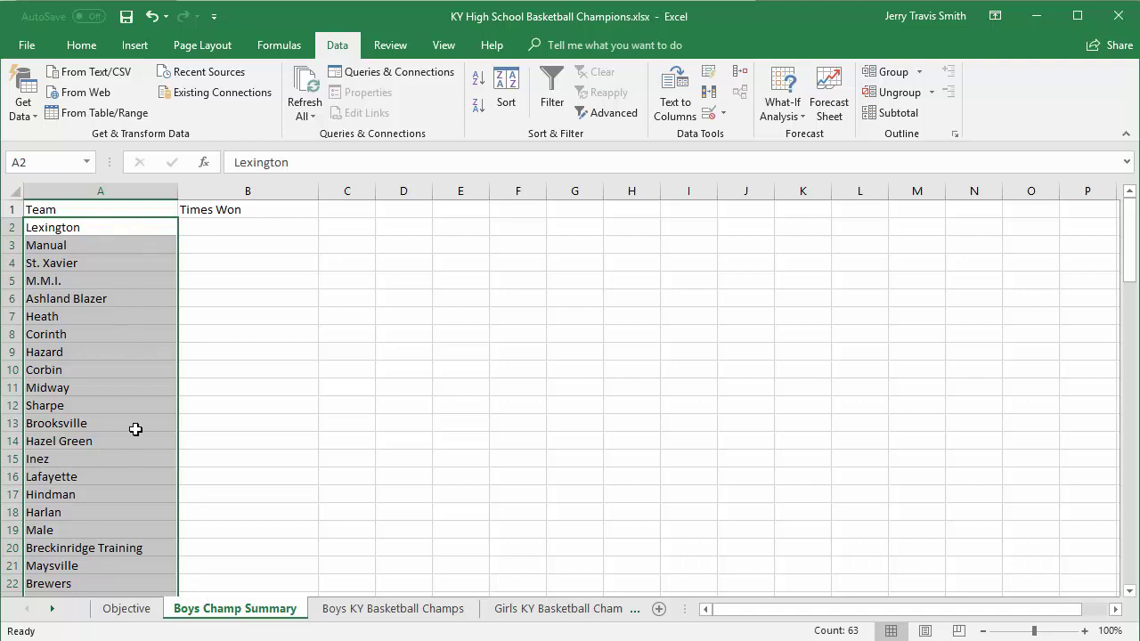
click(216, 227)
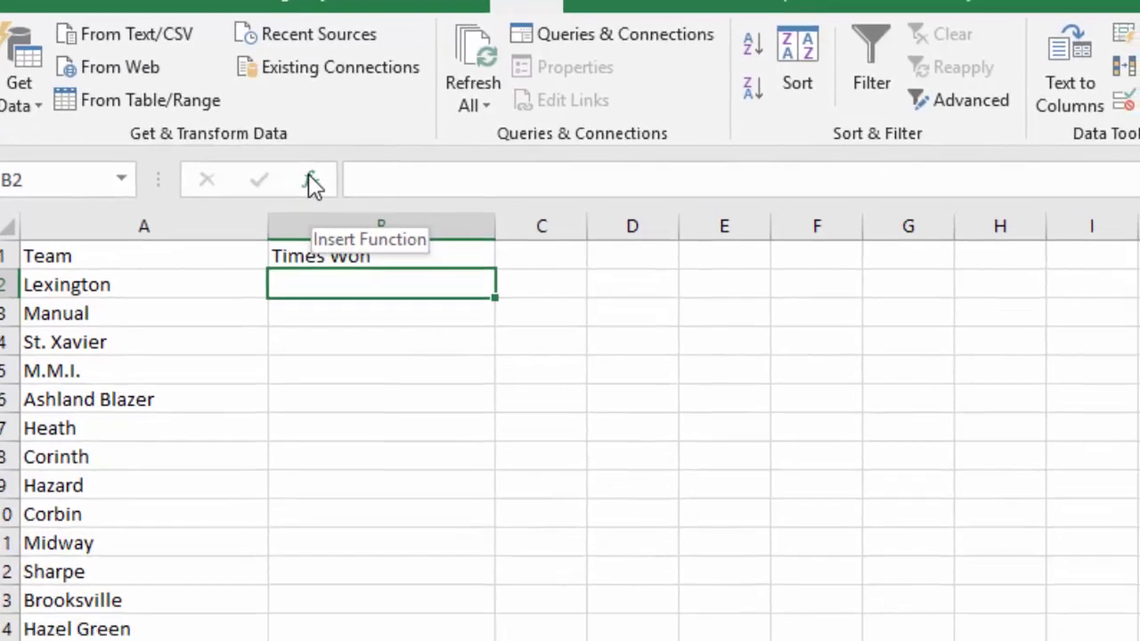
Insert the COUNTIF function into B2 by searching 'cou' in Insert Function.
click(329, 263)
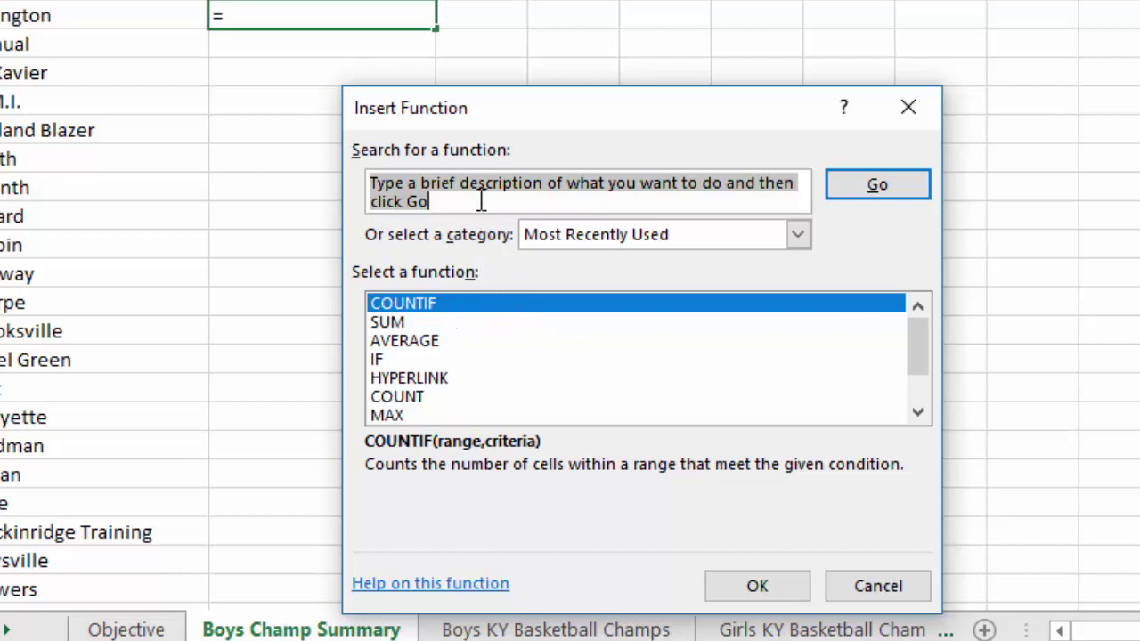
text(countif)
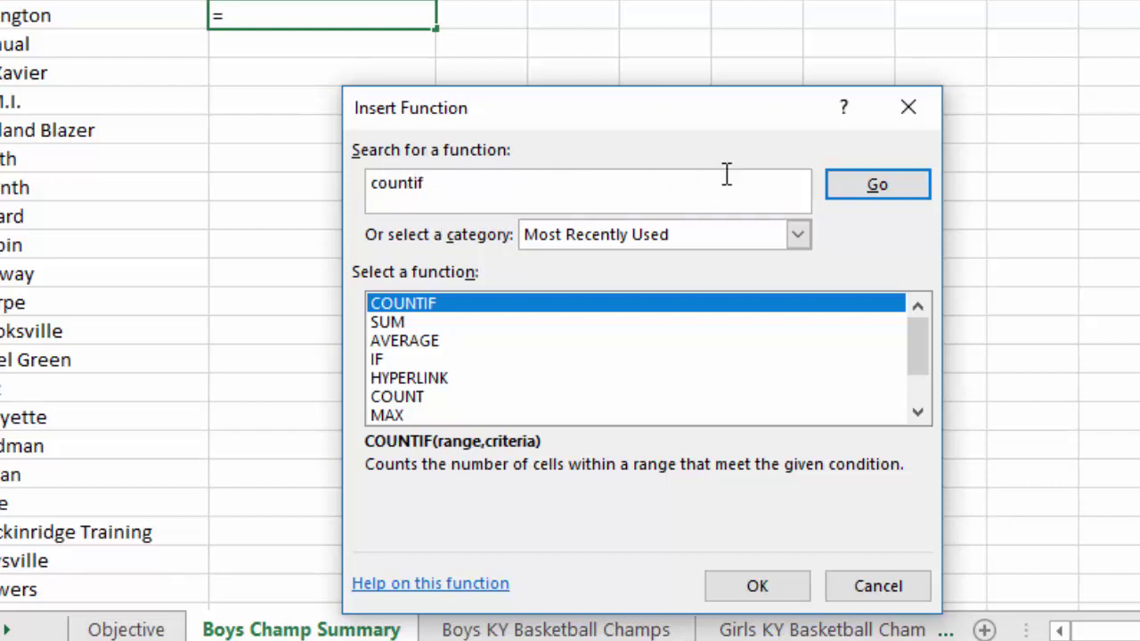
click(877, 189)
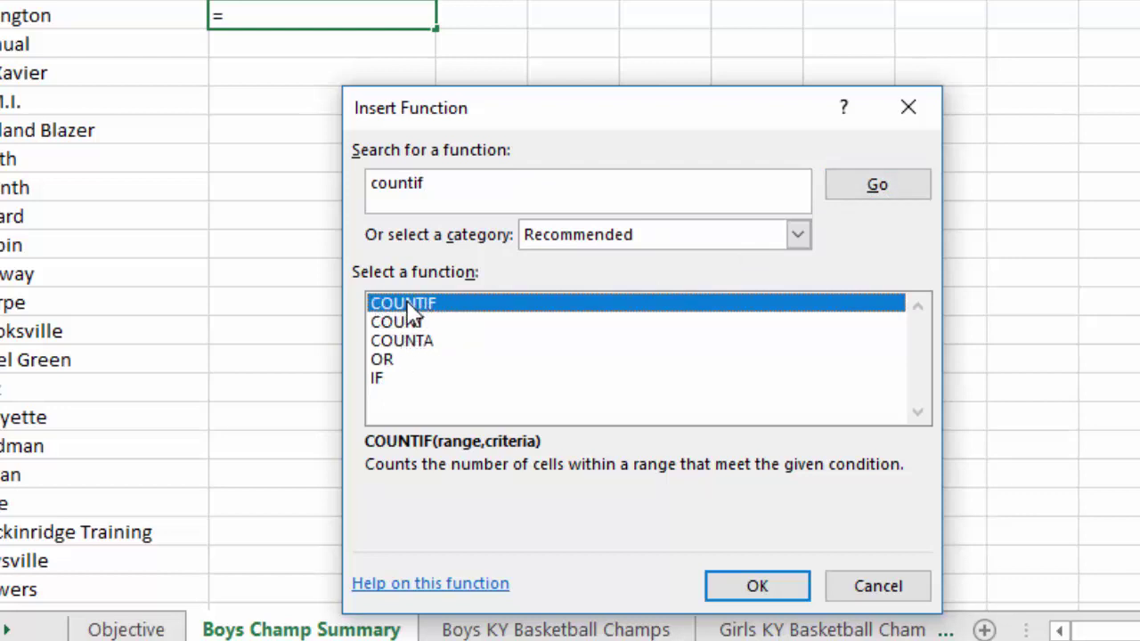
click(739, 590)
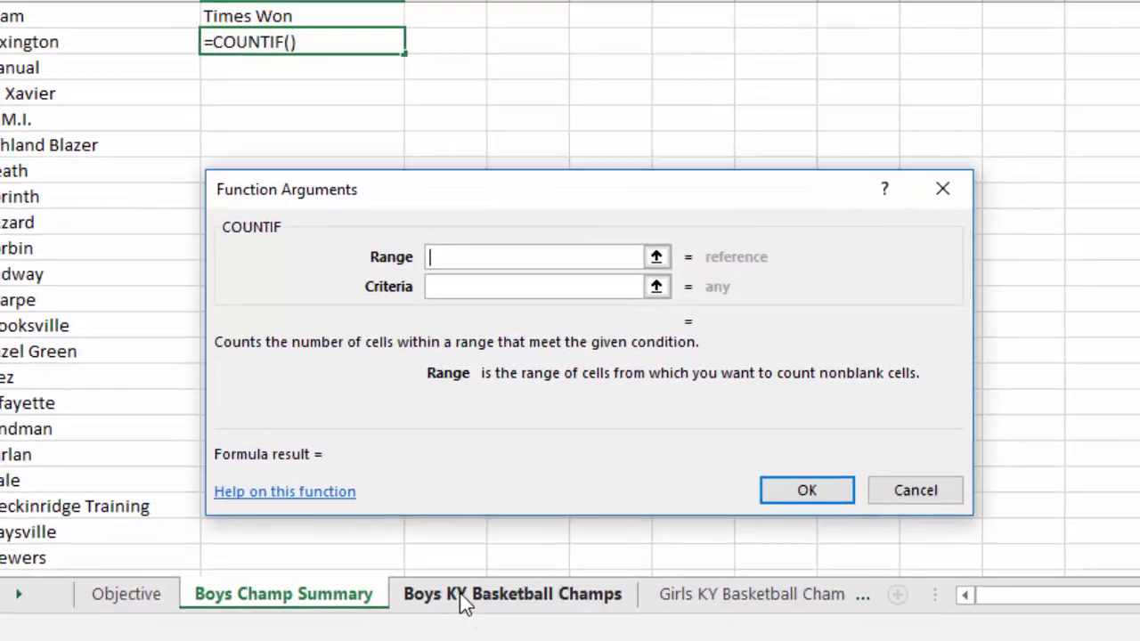
Set the COUNTIF Range to 'Boys KY Basketball Champs'!B2:B100.
click(488, 594)
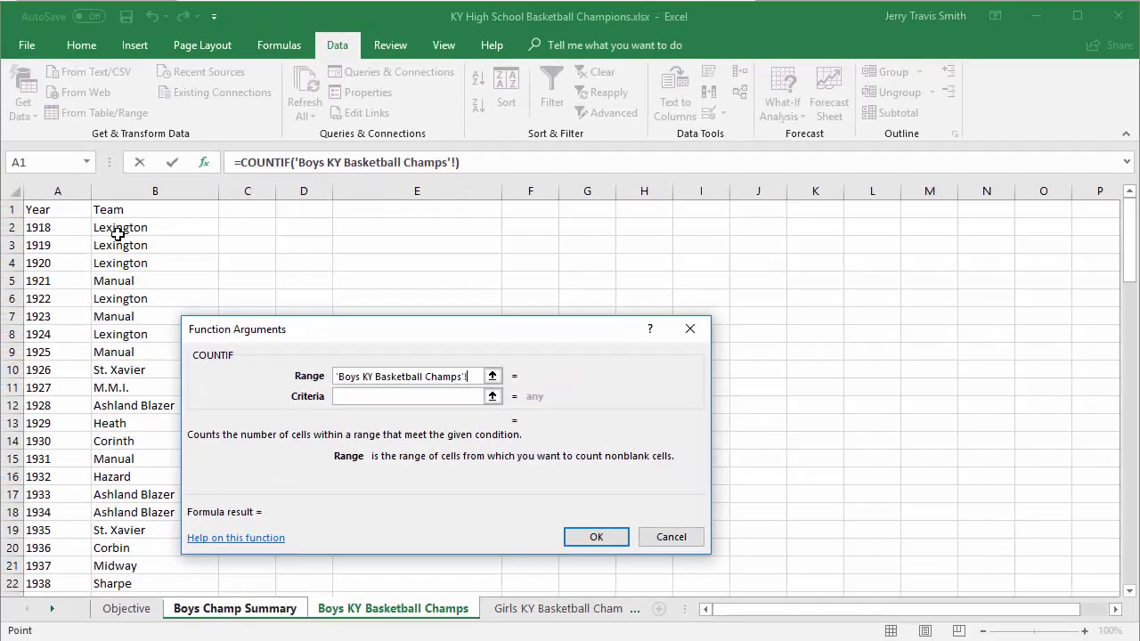
drag(117, 234, 160, 618)
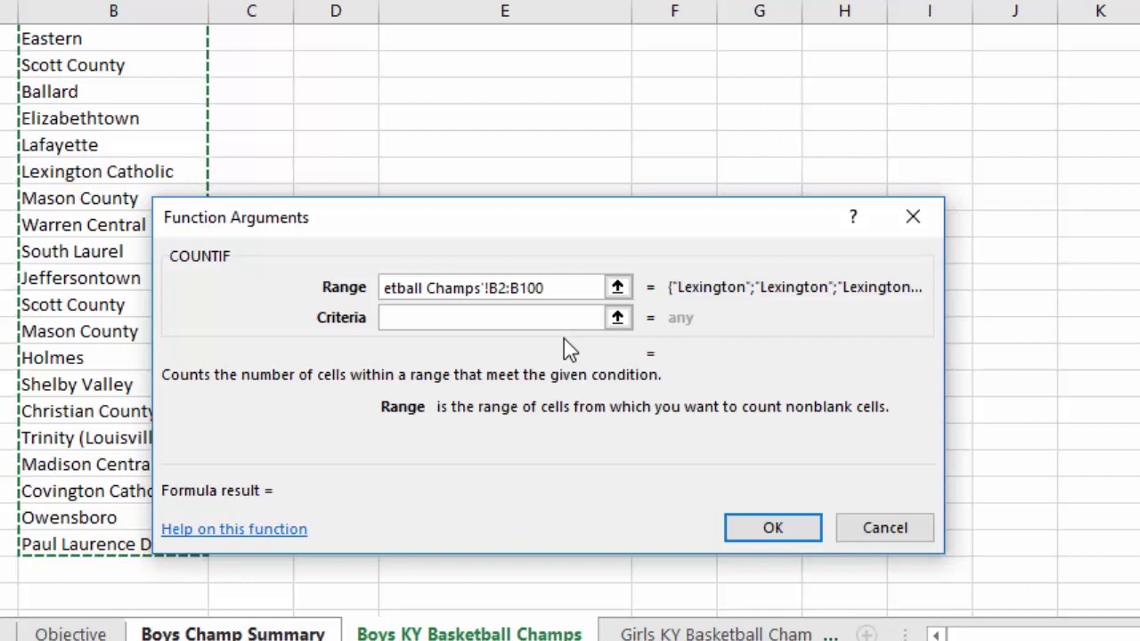
click(547, 317)
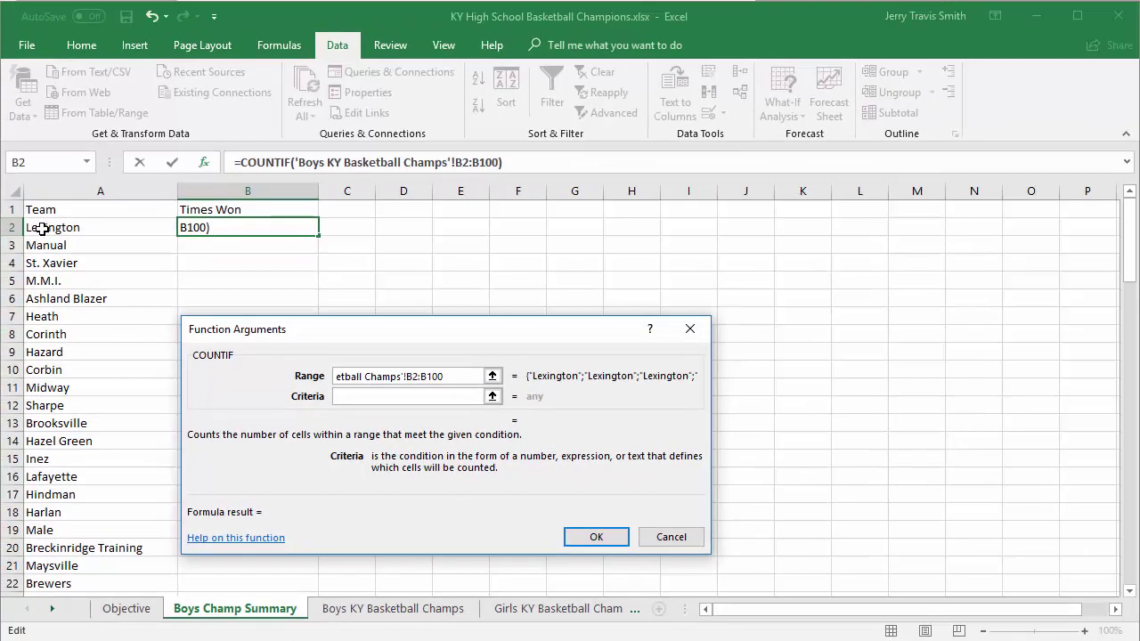
Set the COUNTIF Criteria to A2 and confirm, giving Lexington 5 wins.
click(42, 228)
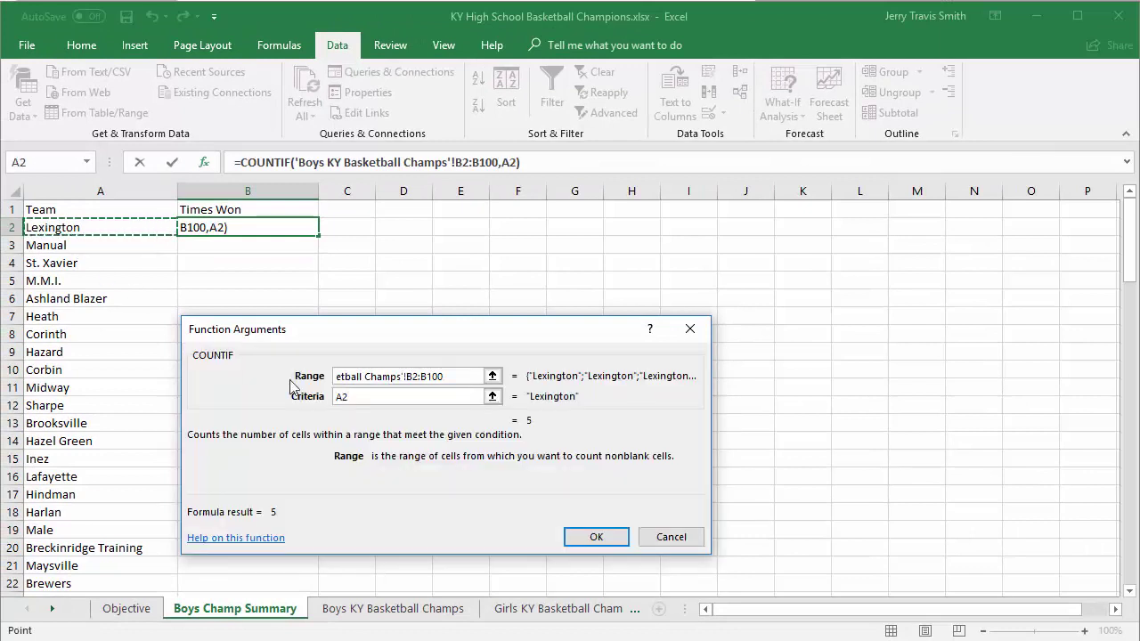
click(350, 396)
click(347, 379)
click(592, 537)
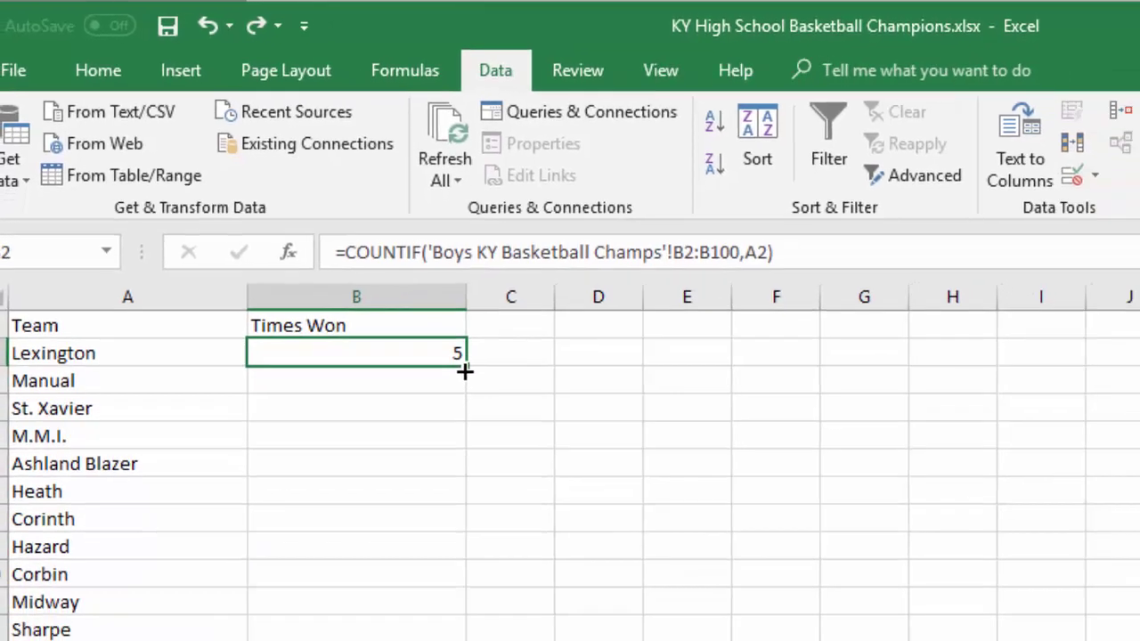
Fill B2's COUNTIF win-count formula down the Times Won column.
double_click(465, 371)
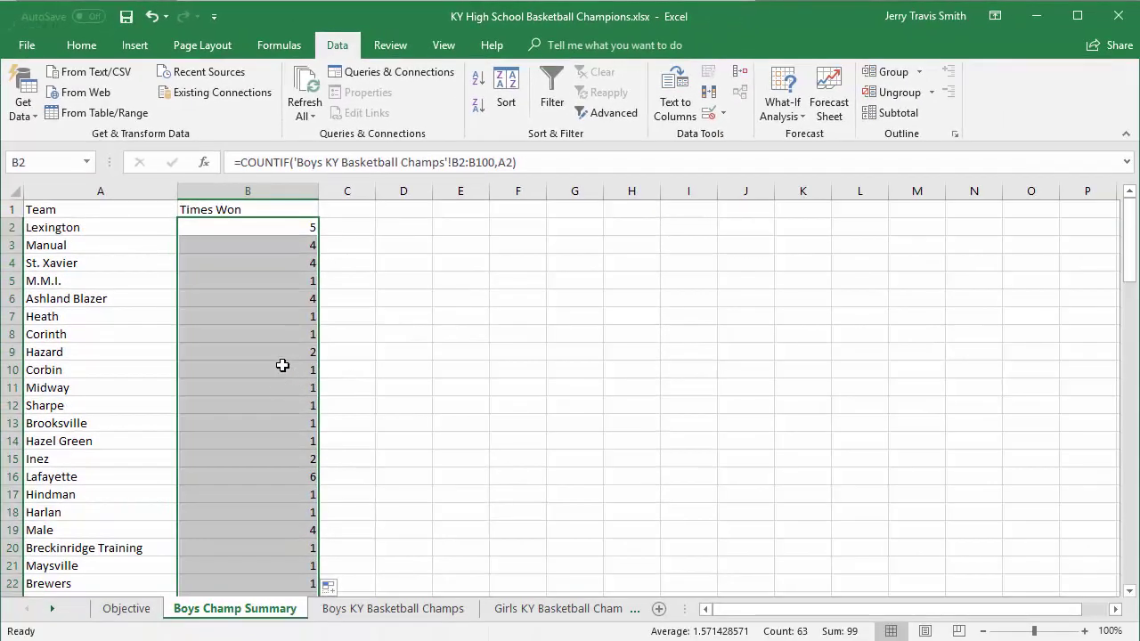
scroll(282, 365, down, 3)
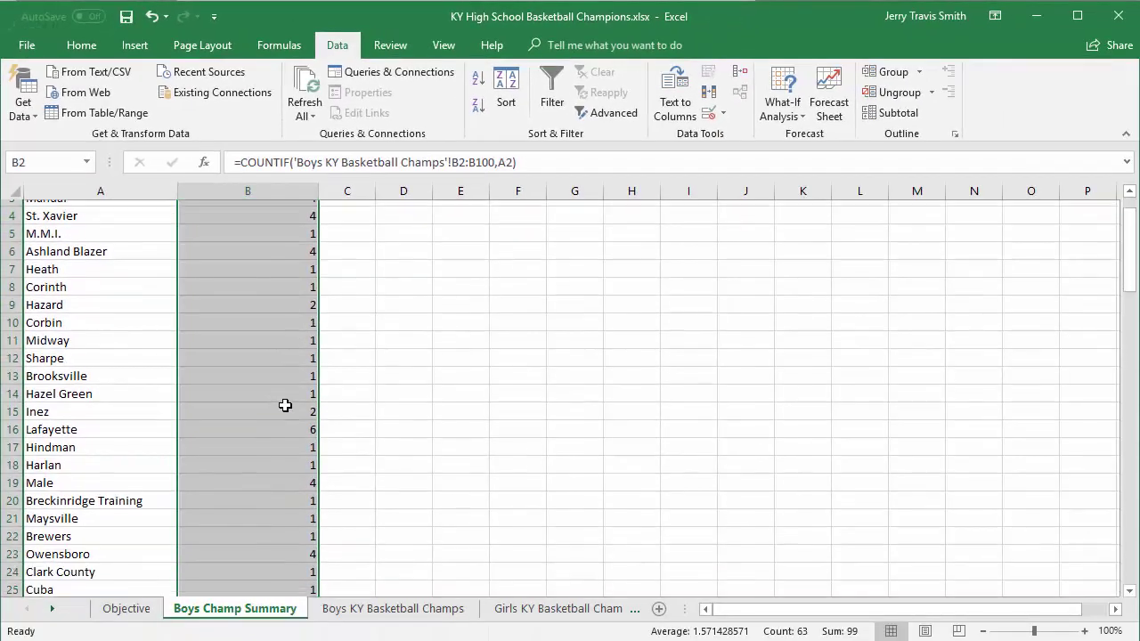
scroll(284, 407, up, 3)
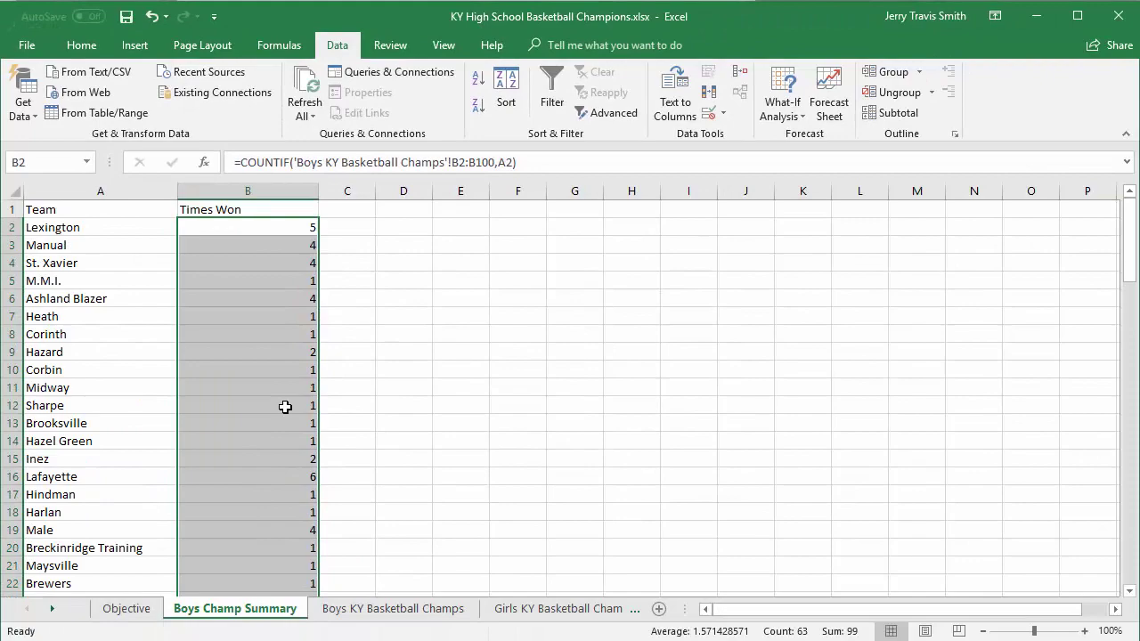
Inspect the formulas in B2 and B3, noting B3's range has shifted to B3:B101.
click(266, 232)
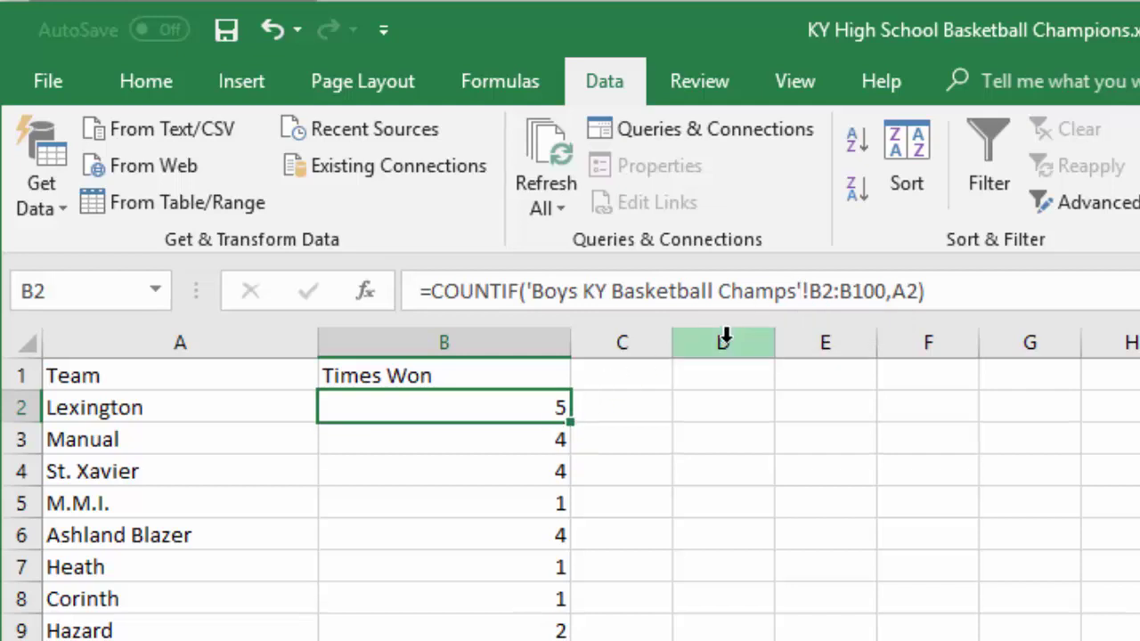
click(548, 436)
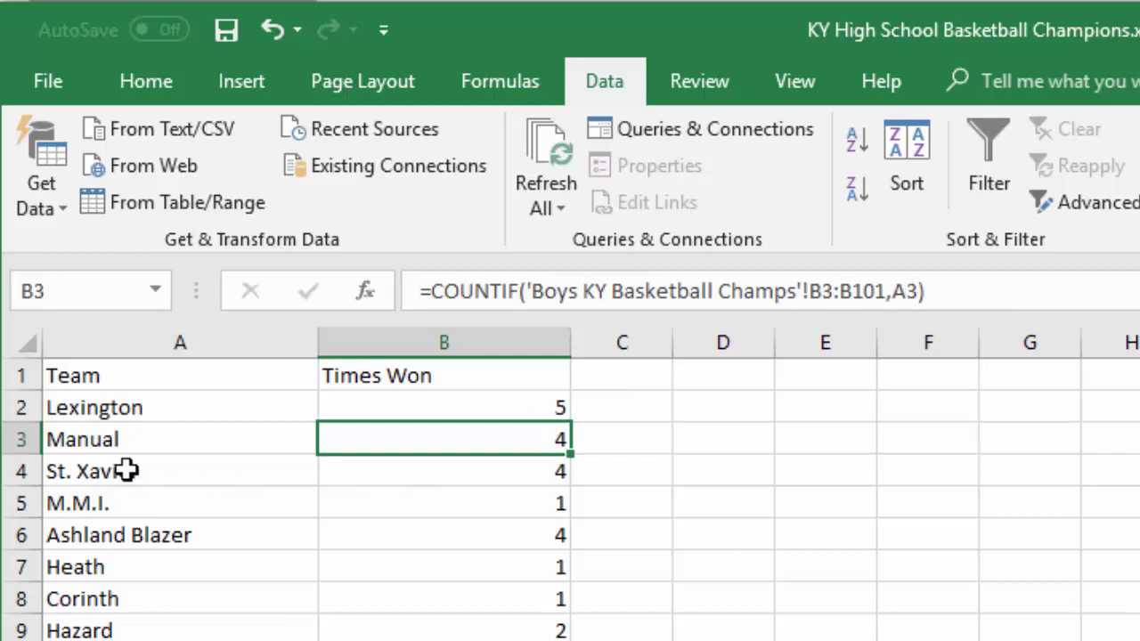
click(112, 442)
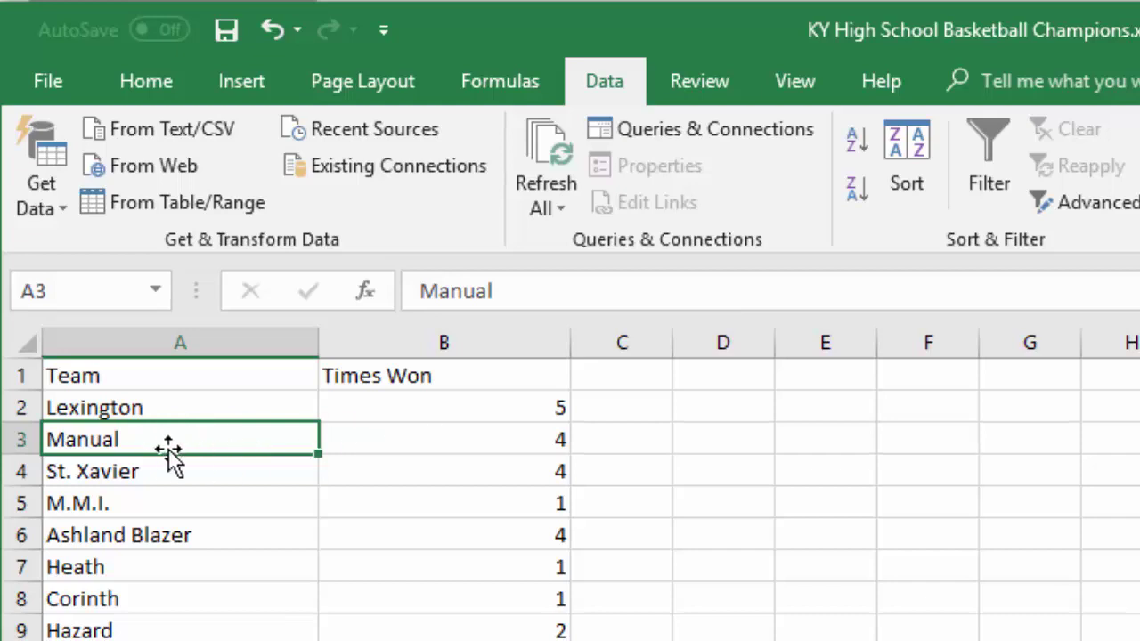
click(554, 431)
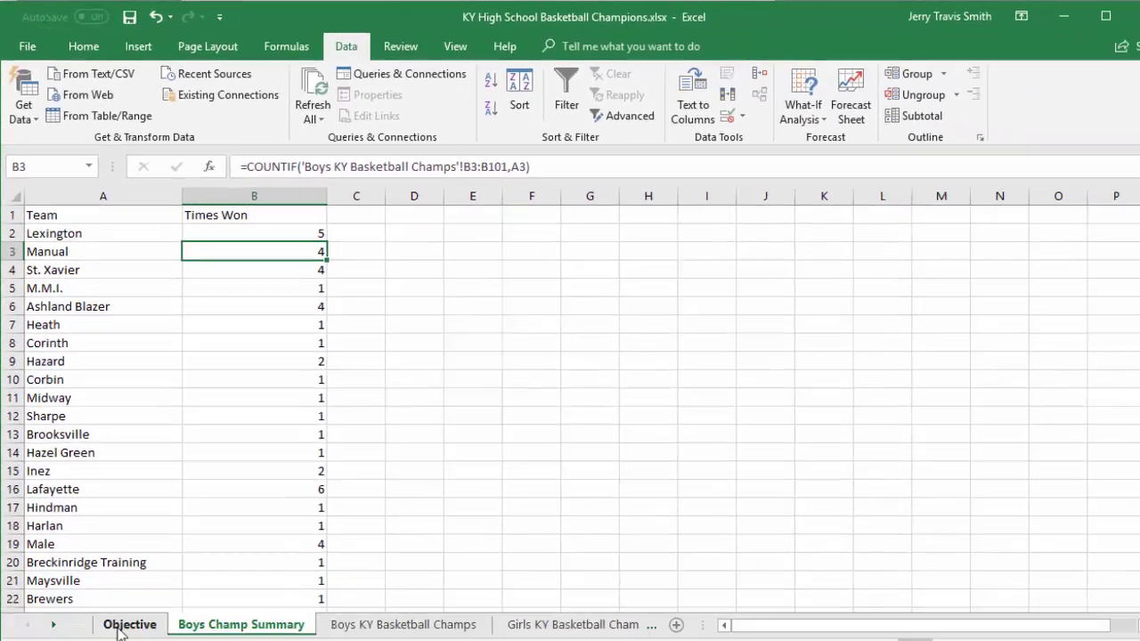
click(126, 609)
click(328, 613)
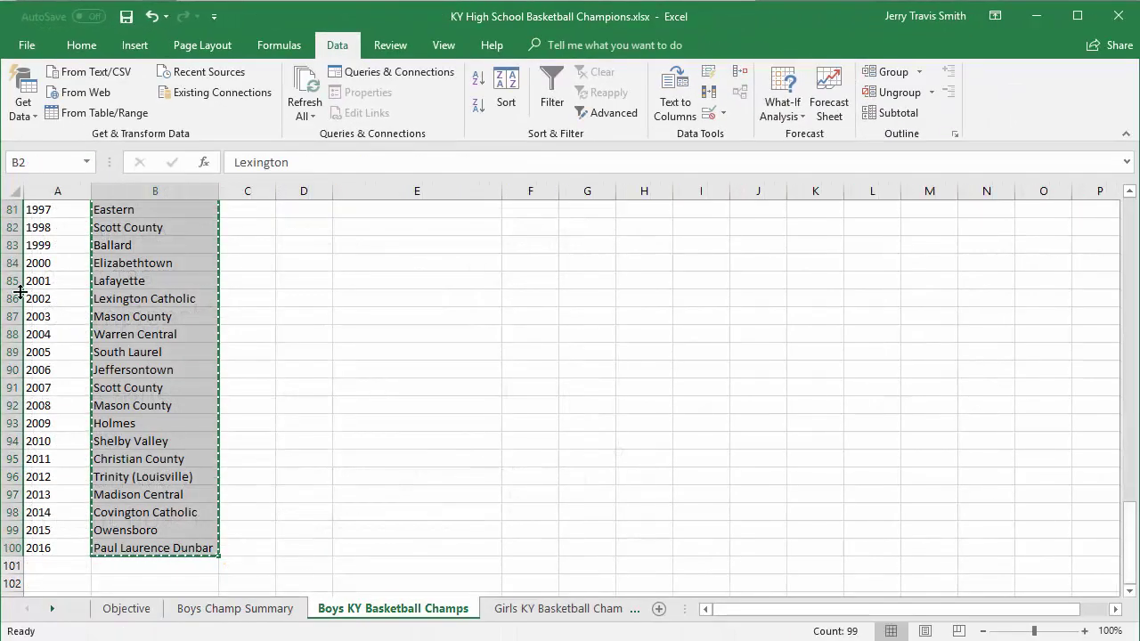
scroll(40, 311, up, 8)
scroll(43, 322, up, 20)
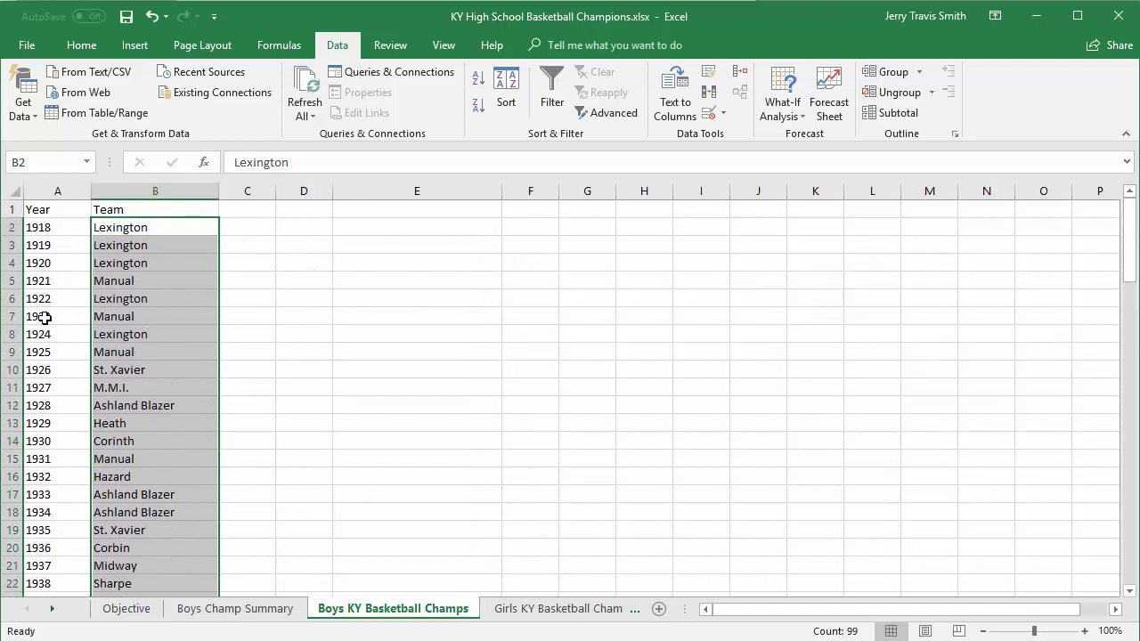
click(58, 244)
click(97, 247)
click(38, 244)
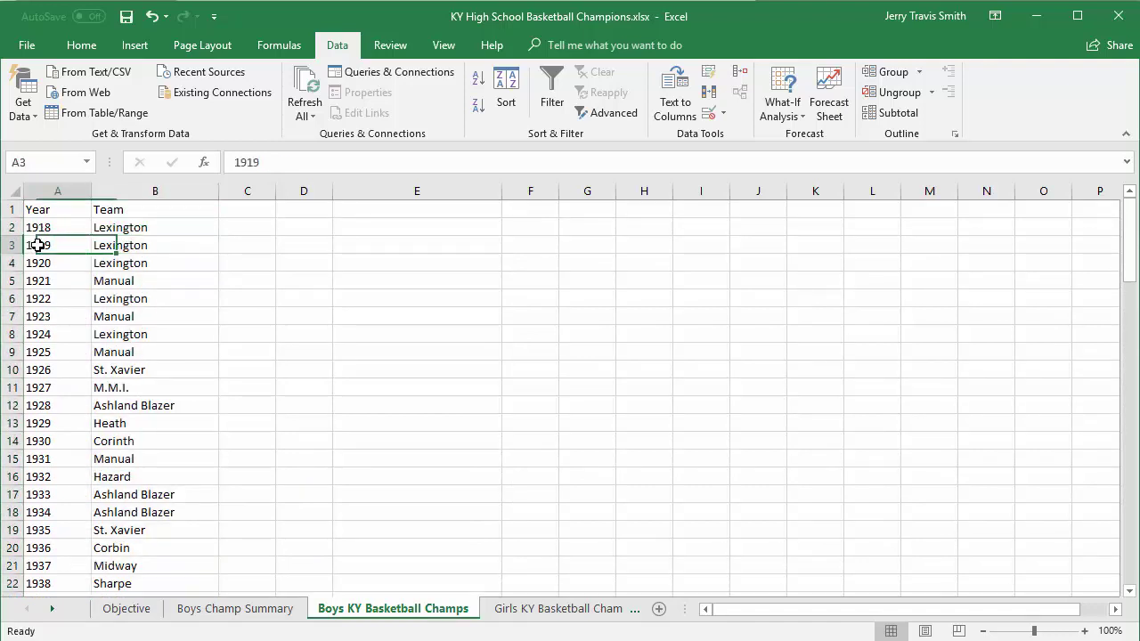
click(140, 239)
click(57, 248)
click(122, 246)
click(46, 245)
click(112, 245)
click(109, 283)
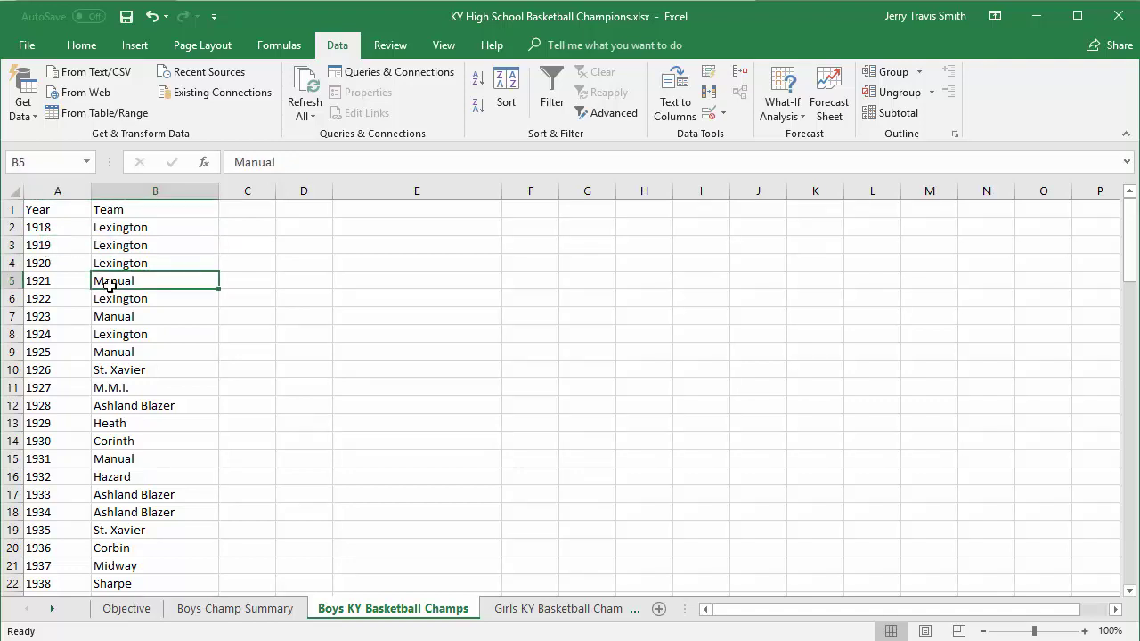
click(115, 228)
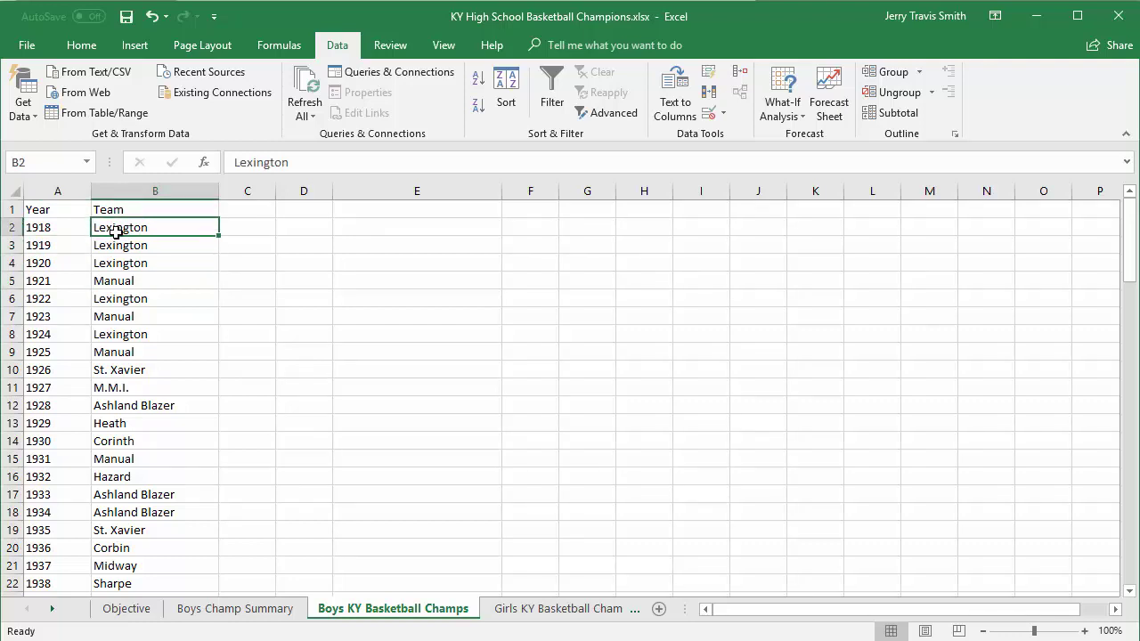
scroll(124, 247, down, 20)
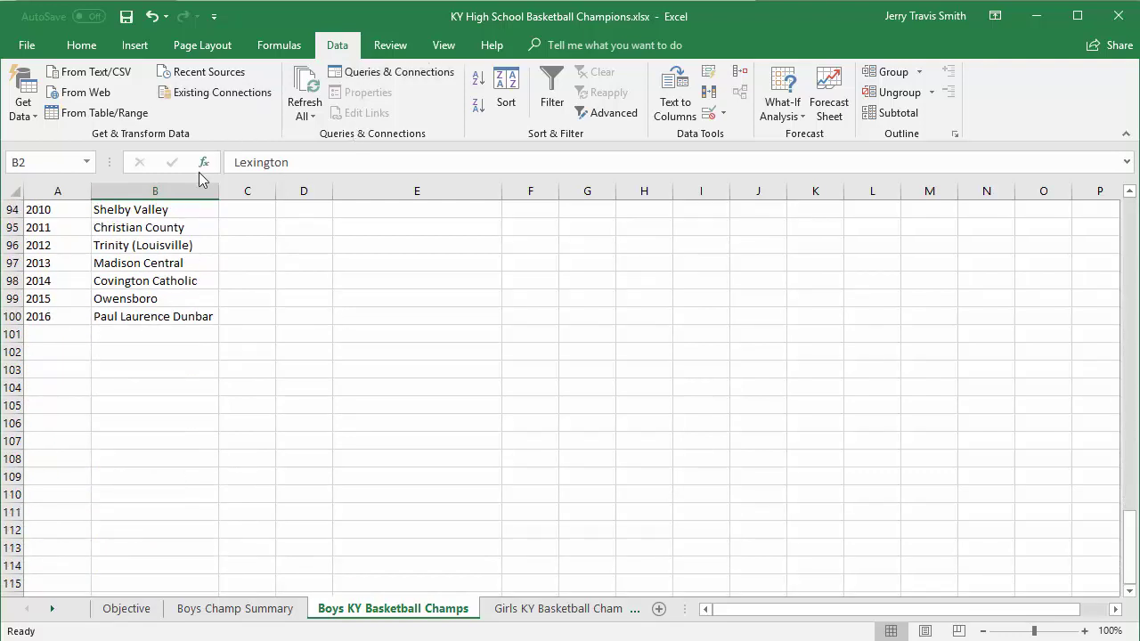
click(269, 610)
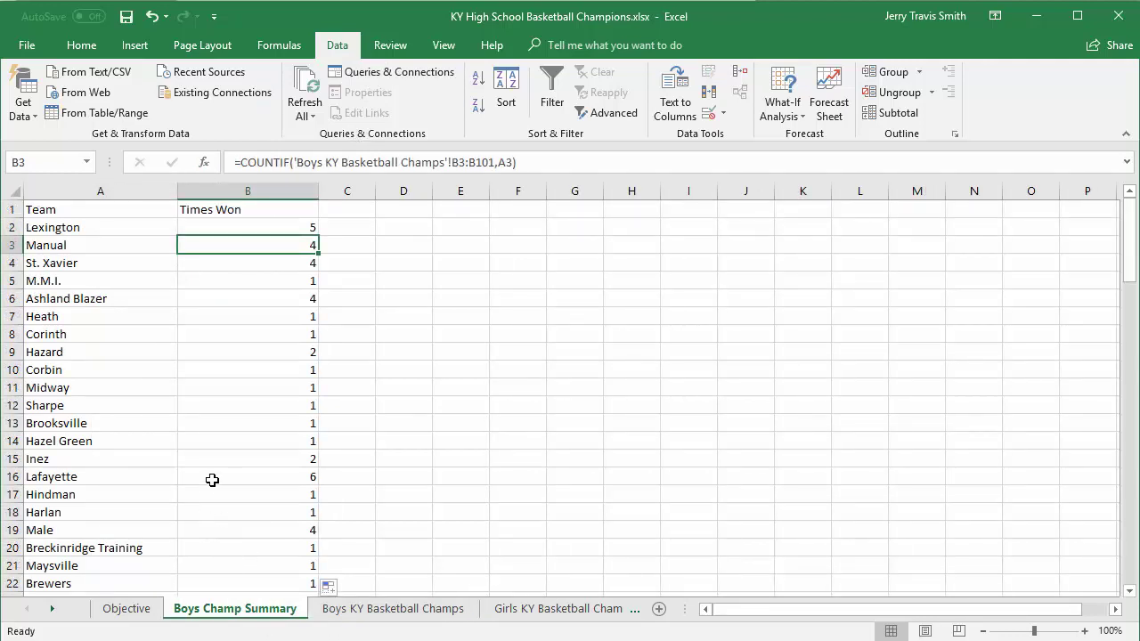
Undo the fill-down and reopen B2's COUNTIF arguments to edit the range.
key(ctrl+z)
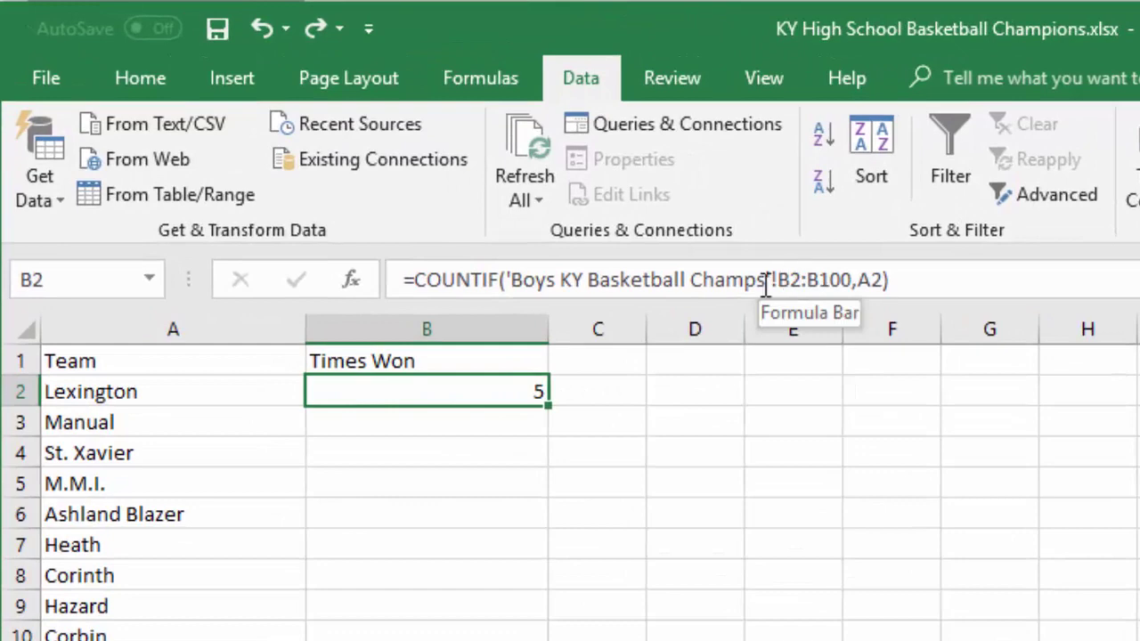
click(351, 280)
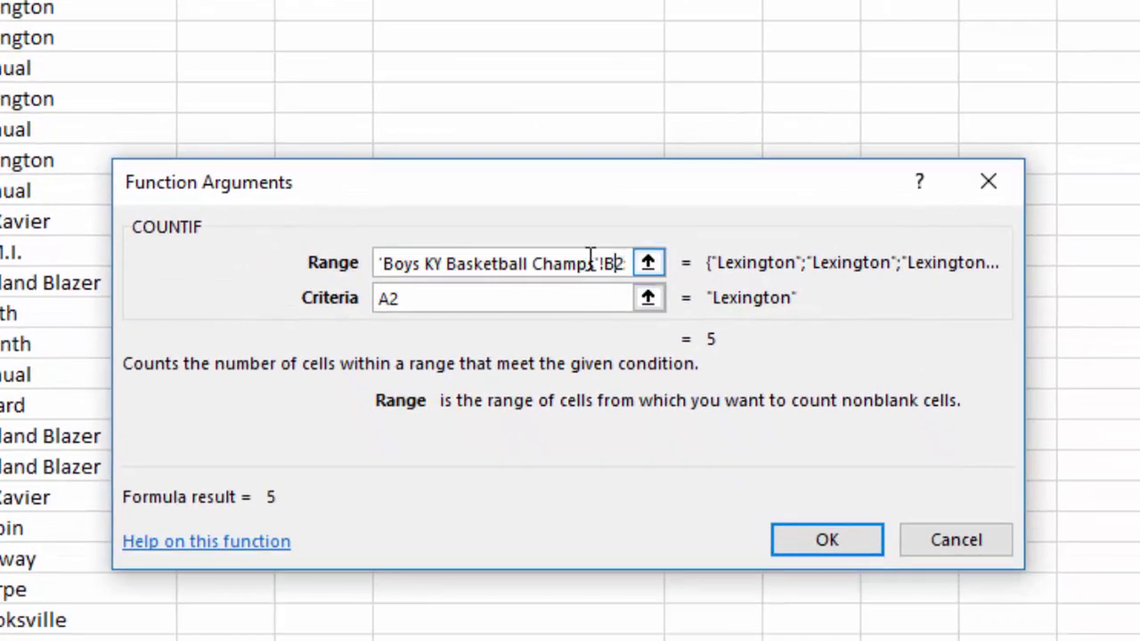
drag(590, 264, 674, 258)
click(574, 263)
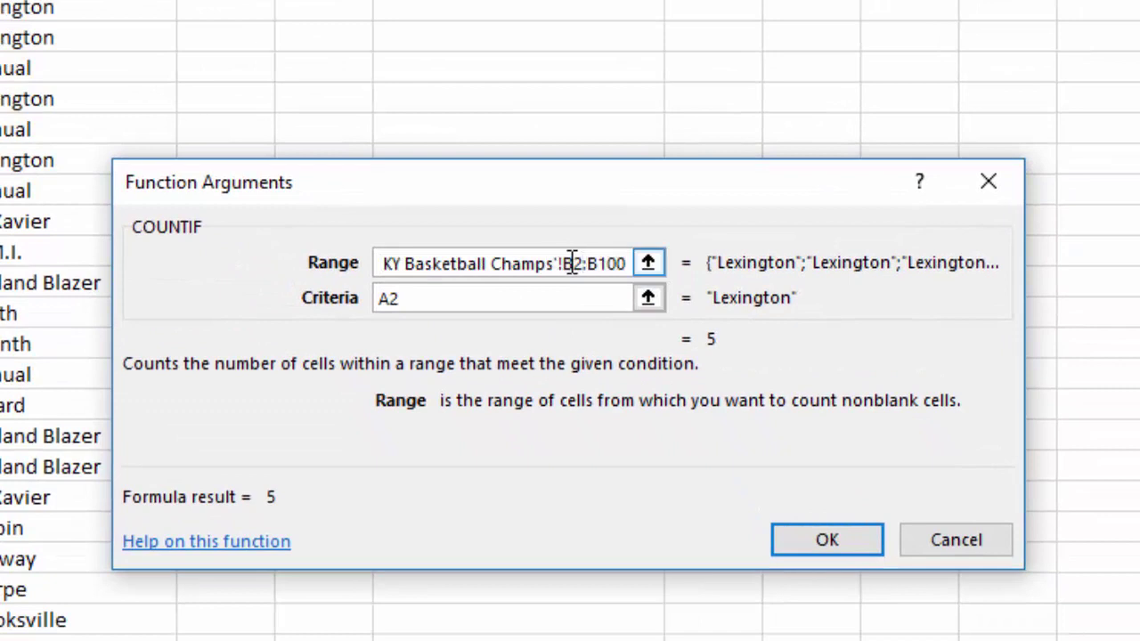
click(609, 263)
Lock the range as $B$2:$B$100 and confirm, Lexington still showing 5 wins.
key(F4)
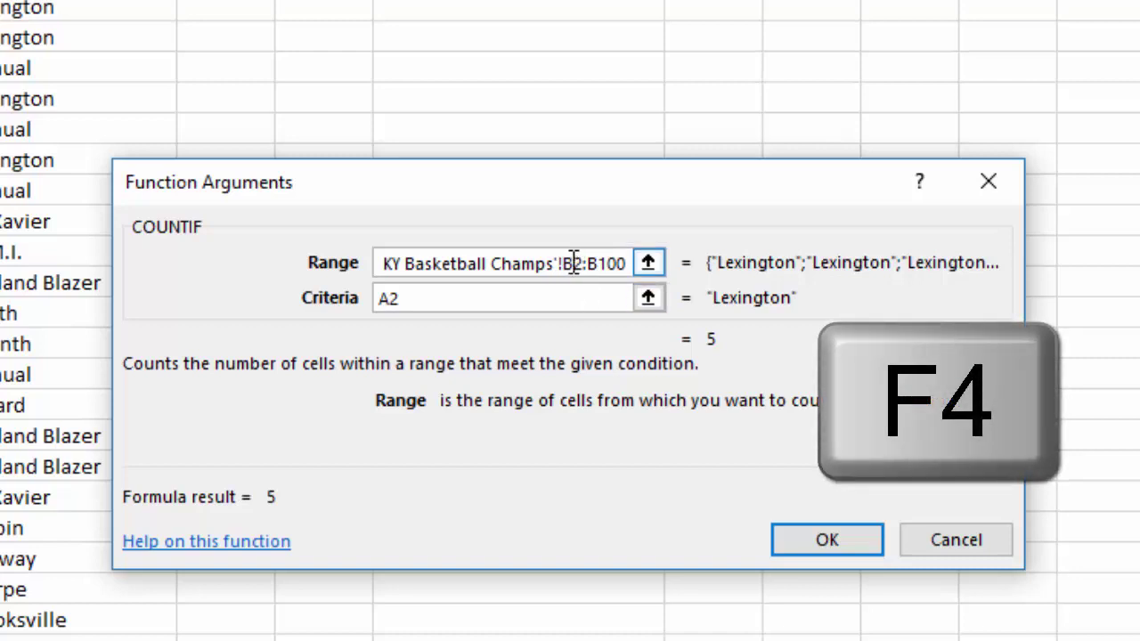
key(F4)
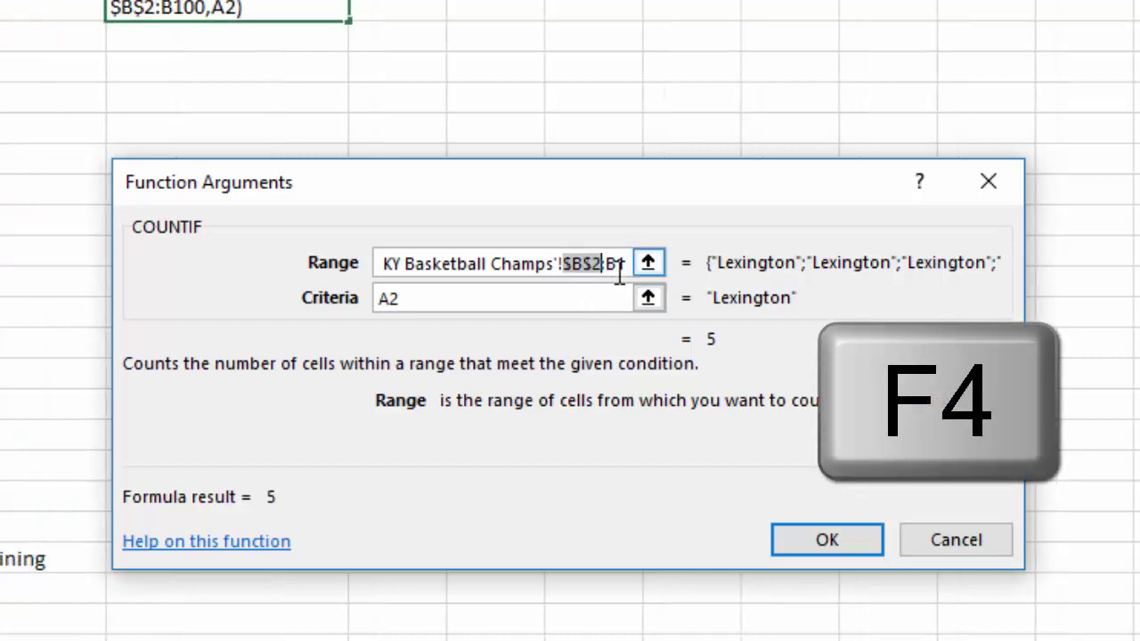
click(619, 266)
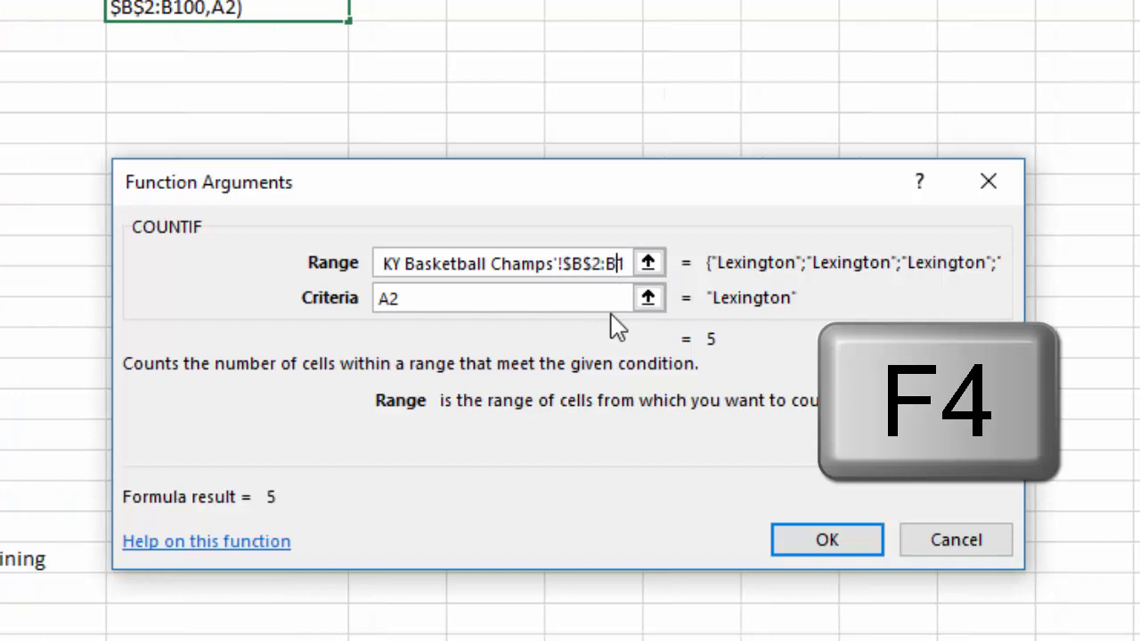
key(F4)
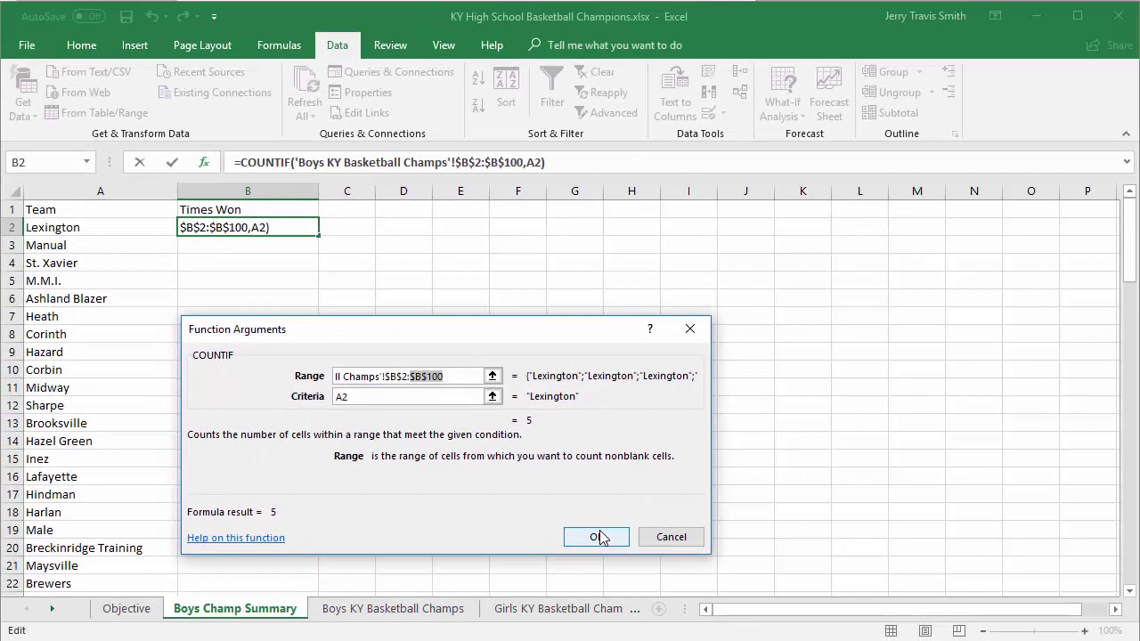
click(826, 539)
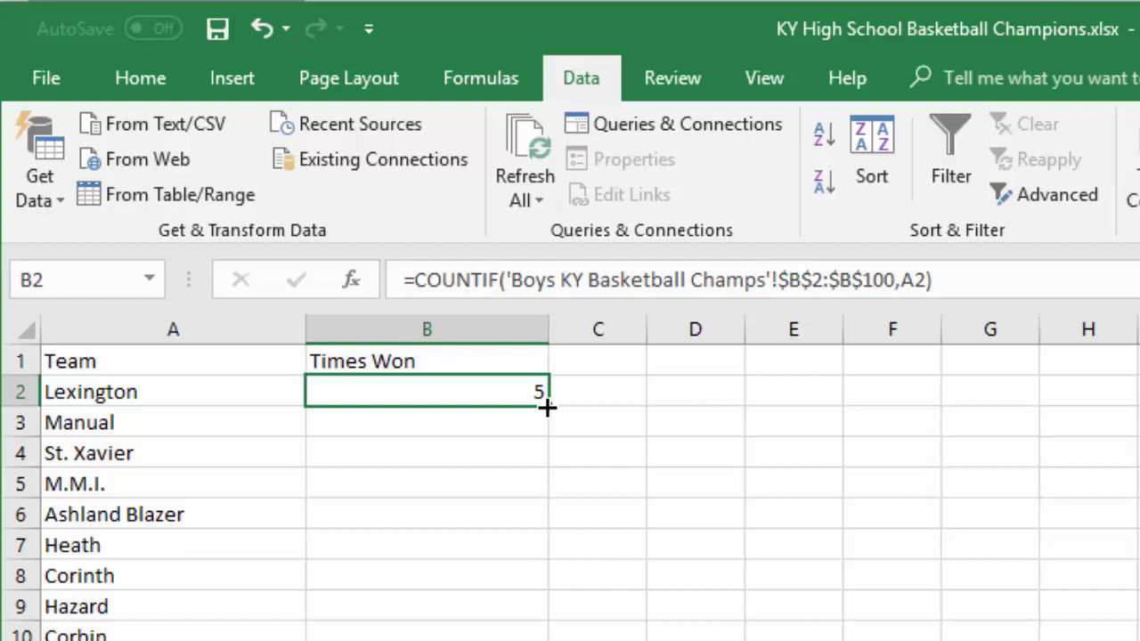
Copy the locked COUNTIF formula down column B and scroll through the results.
double_click(547, 407)
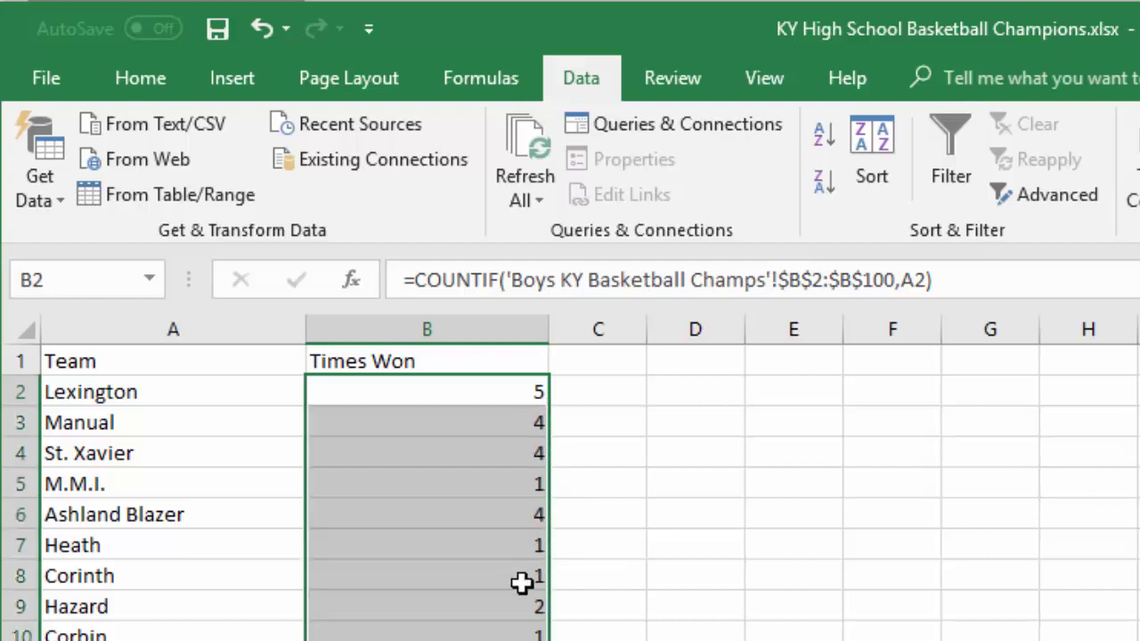
click(520, 422)
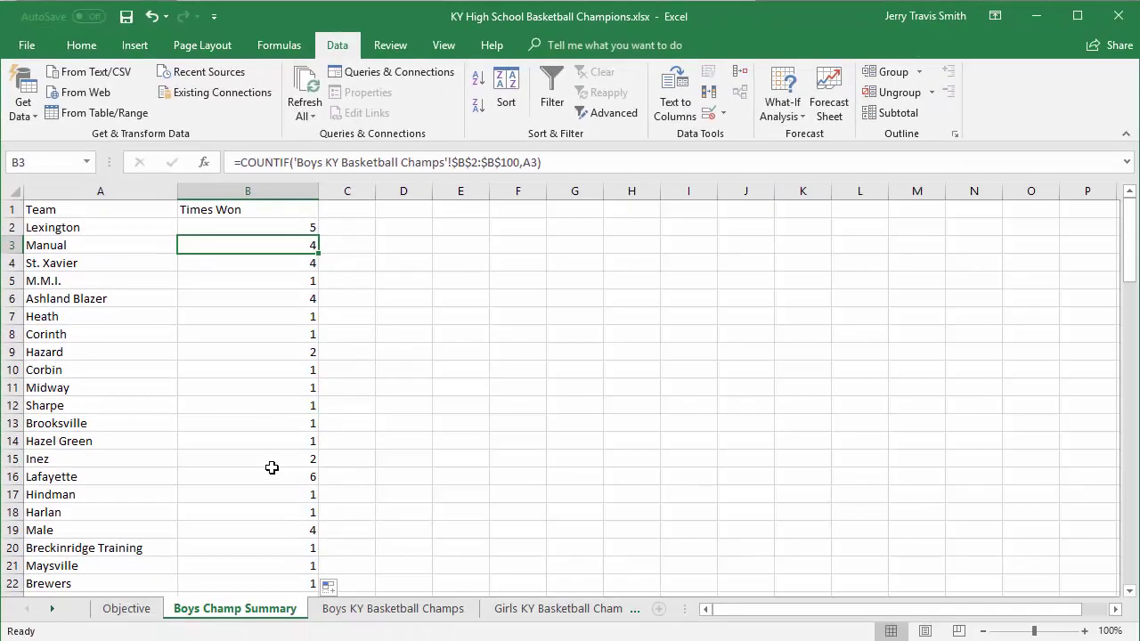
scroll(272, 468, down, 6)
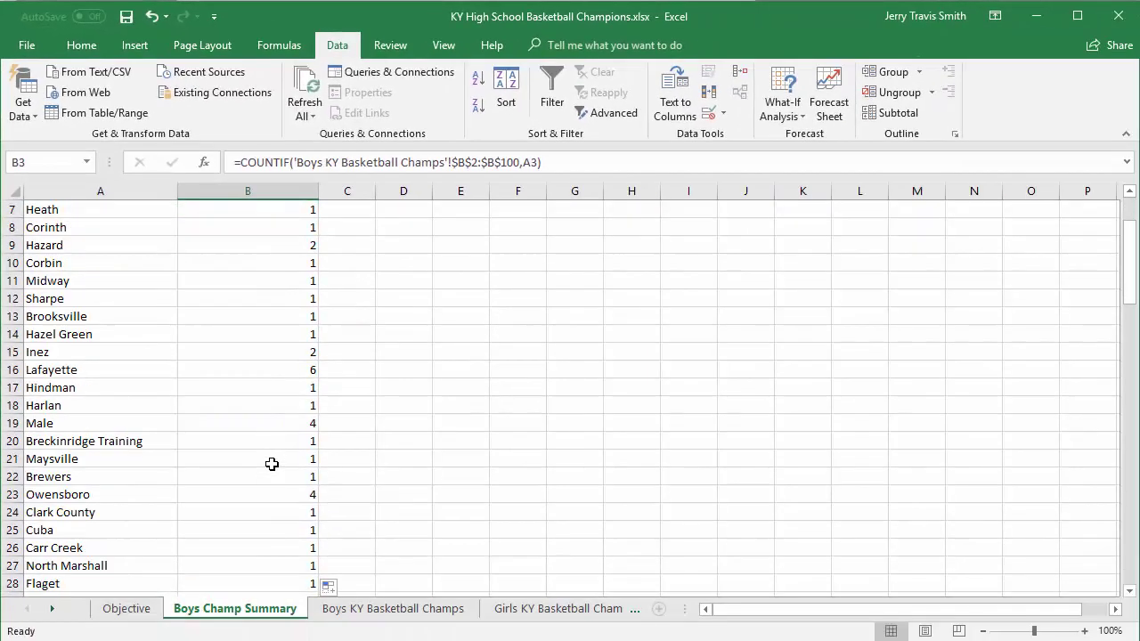
scroll(271, 461, down, 1)
scroll(271, 462, up, 1)
scroll(272, 460, down, 7)
scroll(273, 459, down, 4)
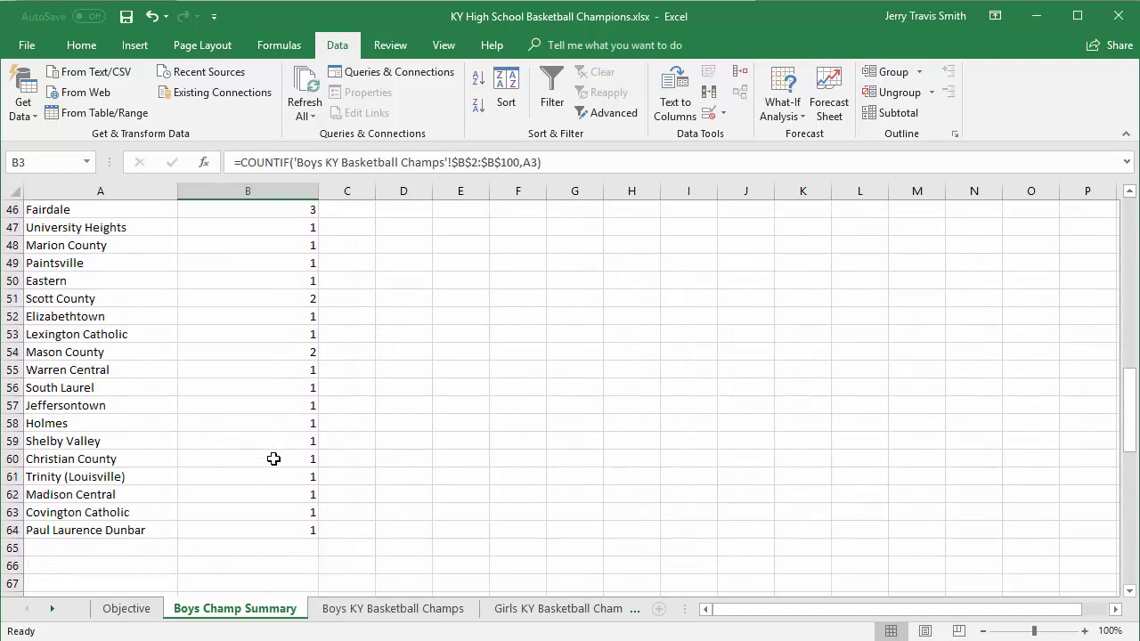
scroll(274, 459, up, 8)
scroll(273, 458, up, 9)
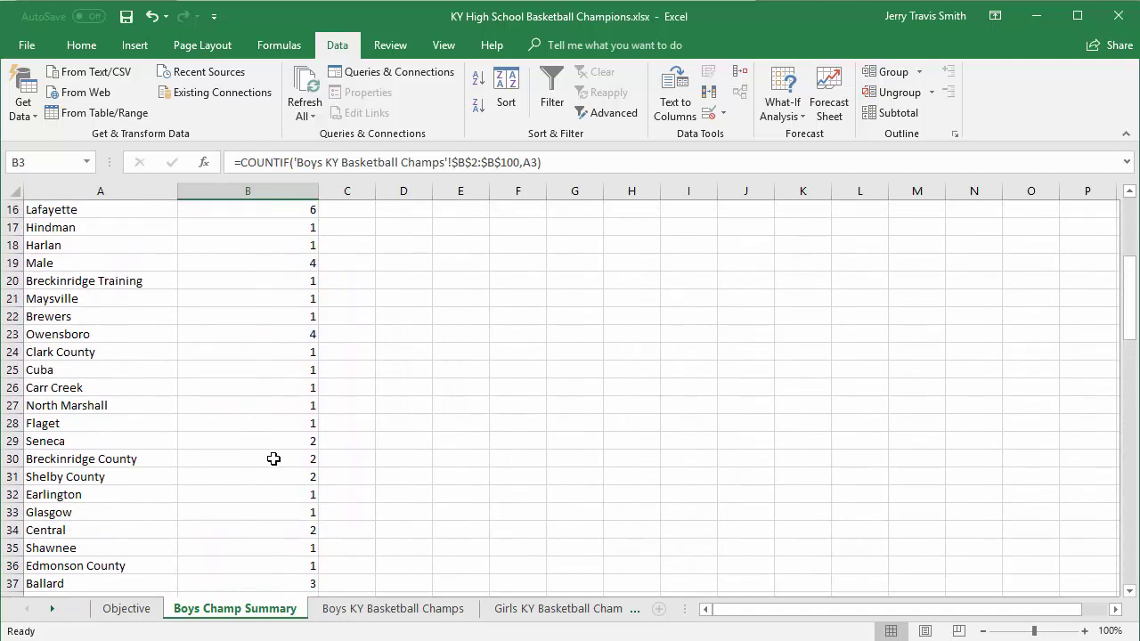
scroll(298, 417, down, 3)
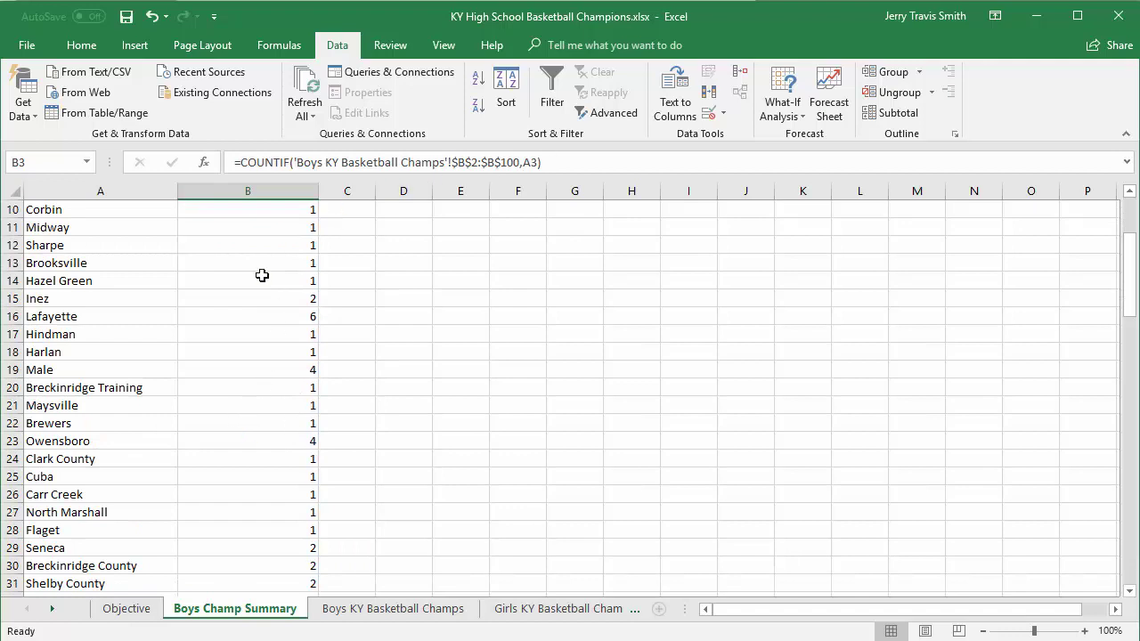
scroll(277, 422, down, 6)
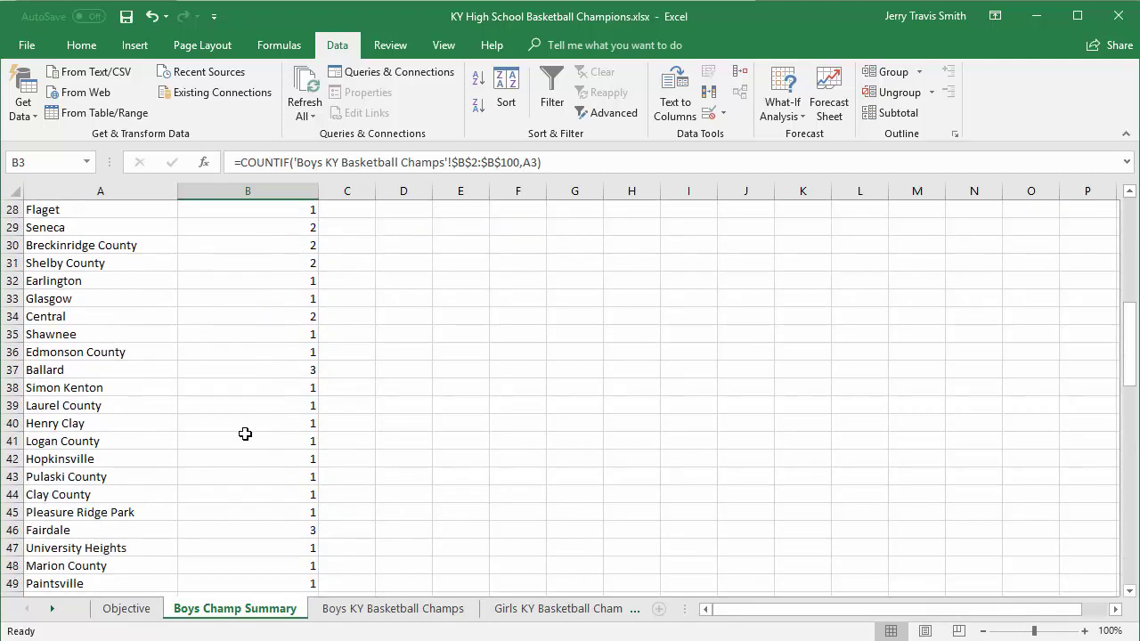
scroll(196, 449, down, 1)
scroll(169, 459, up, 10)
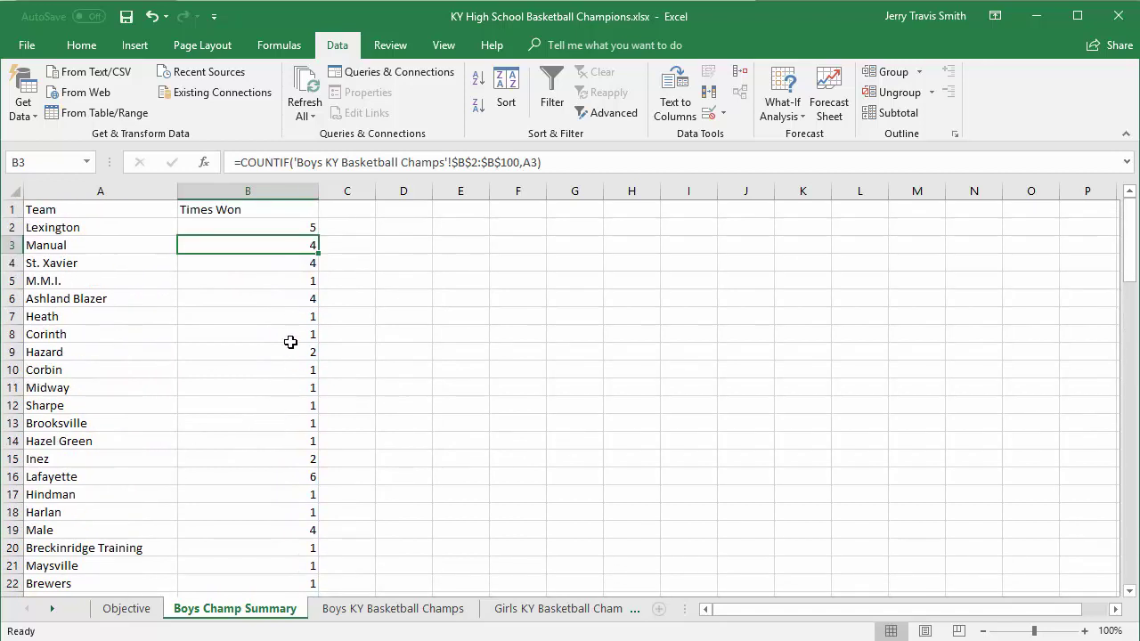
scroll(284, 424, down, 4)
scroll(284, 425, up, 1)
scroll(283, 425, up, 3)
Check that B4, B6, B8 and B11 all keep the $B$2:$B$100 range.
click(299, 267)
click(300, 300)
click(298, 337)
click(293, 392)
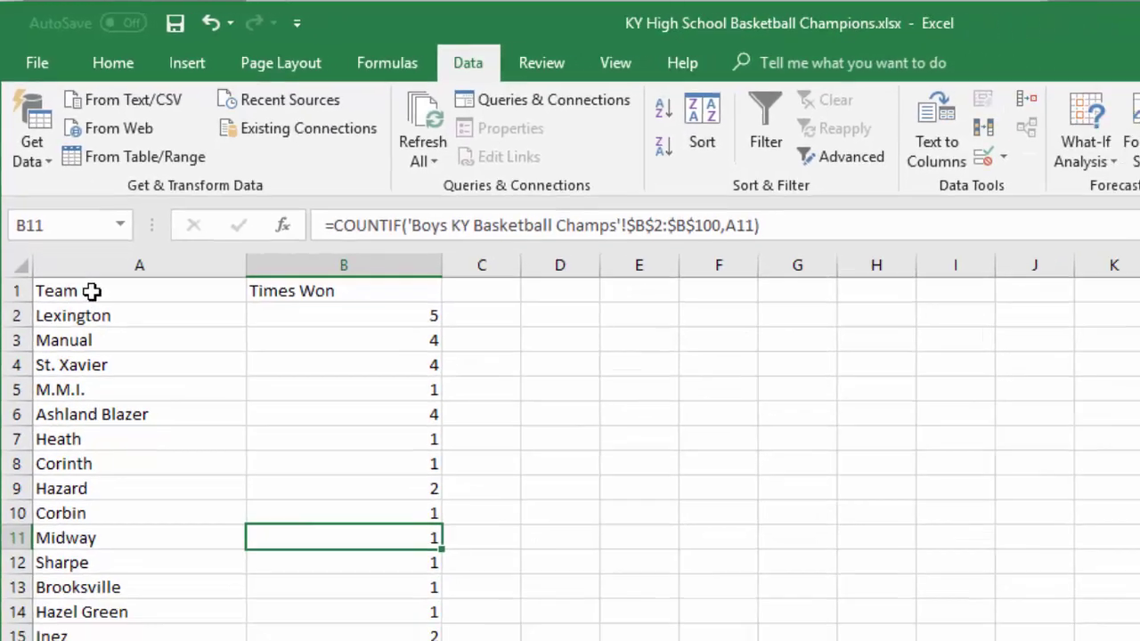
Select A1:B64, from the Team and Times Won headers down to the last team.
drag(107, 338, 346, 357)
drag(214, 221, 148, 205)
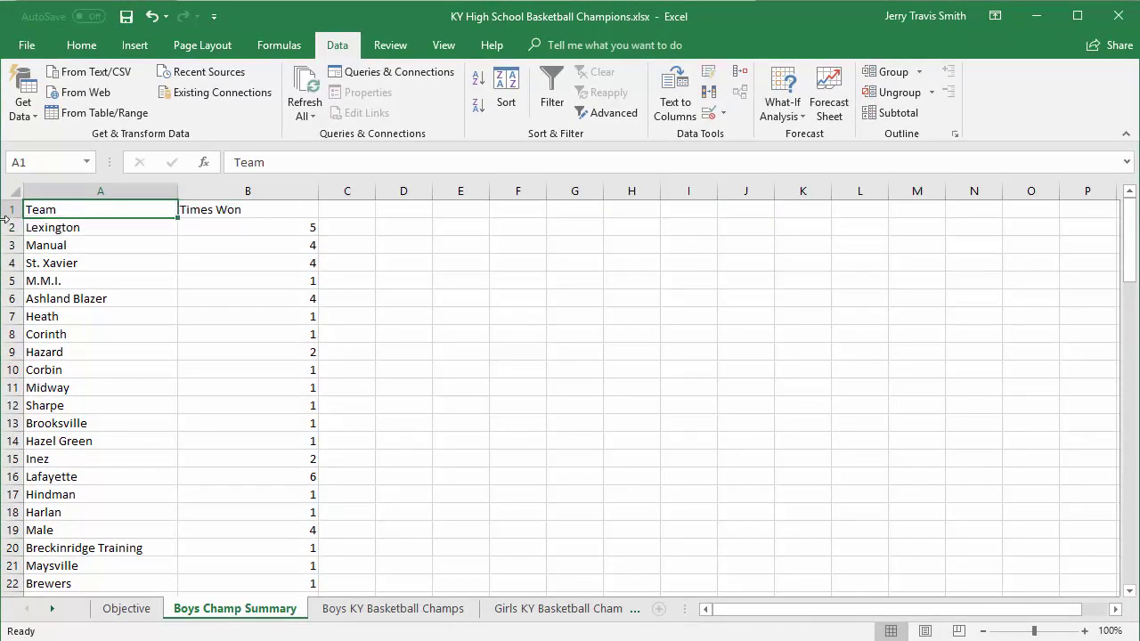
drag(5, 218, 4, 218)
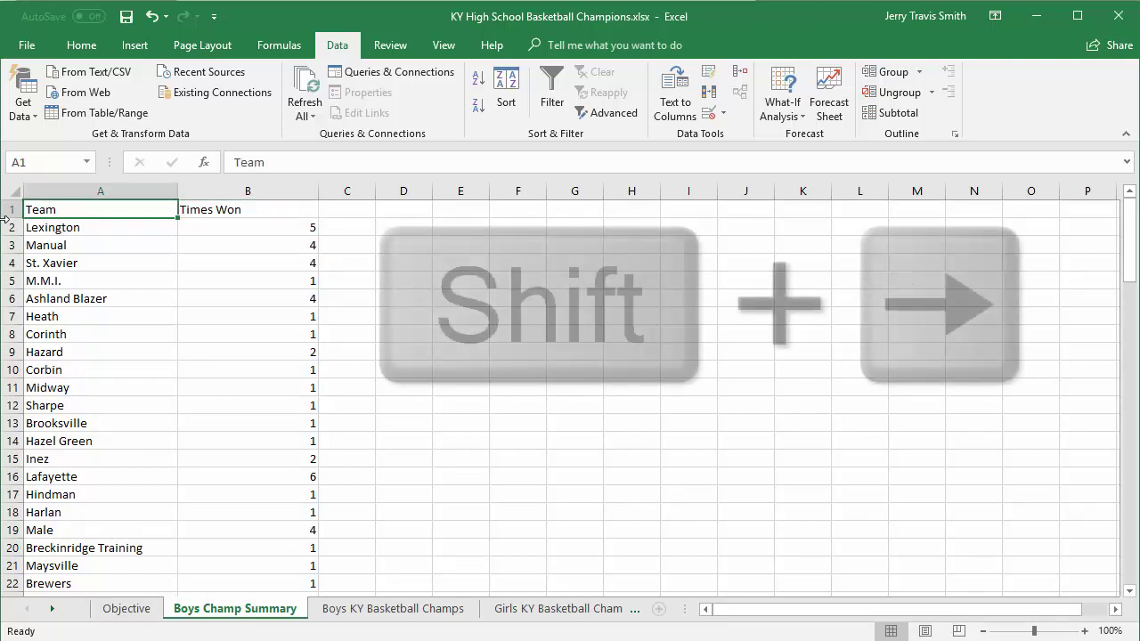
key(shift+Right)
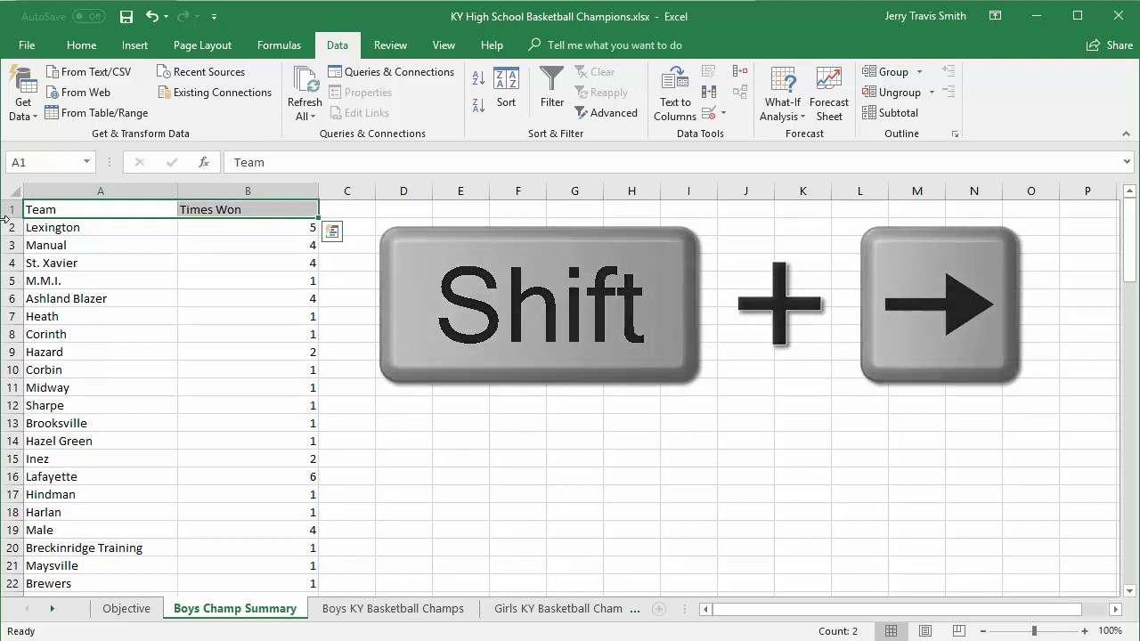
key(ctrl+shift+Down)
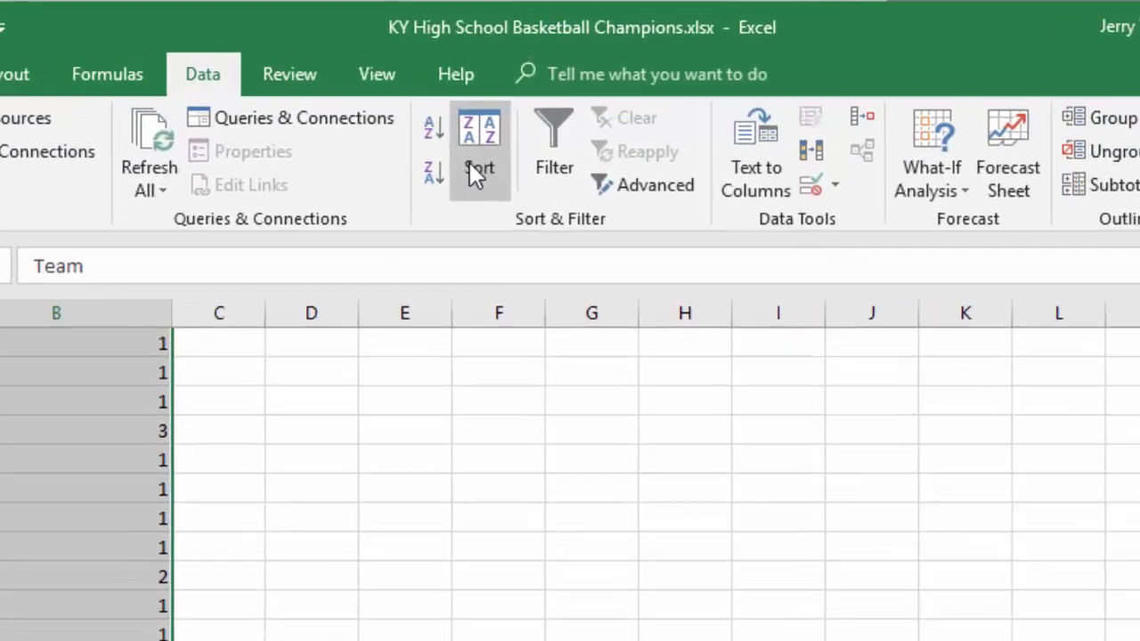
Set the first sort level to Times Won, Largest to Smallest.
click(493, 131)
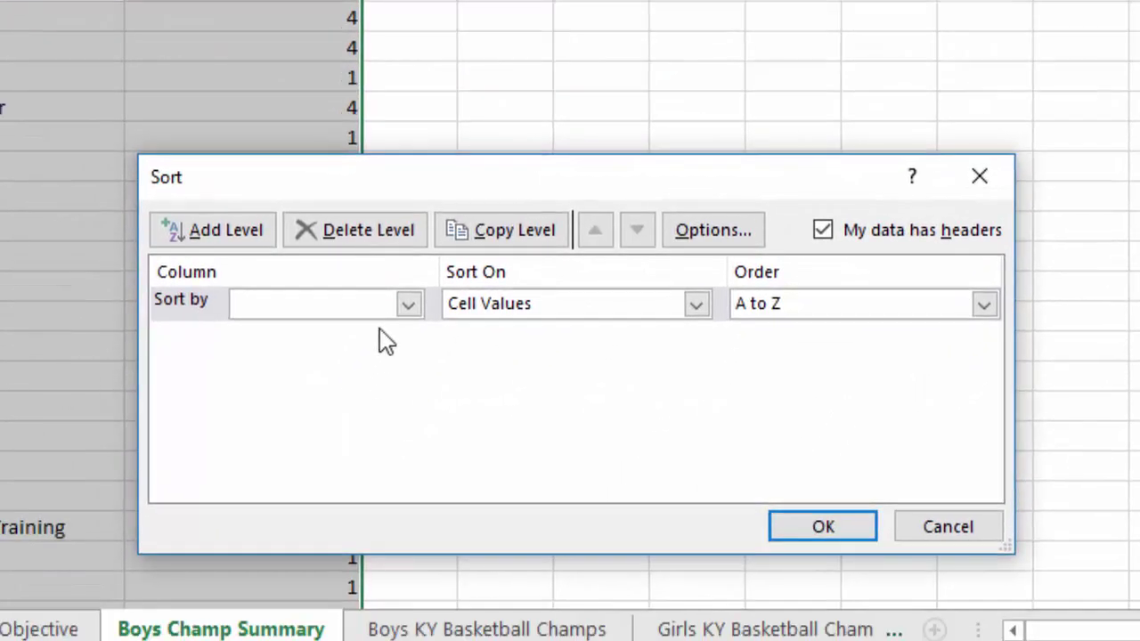
click(334, 450)
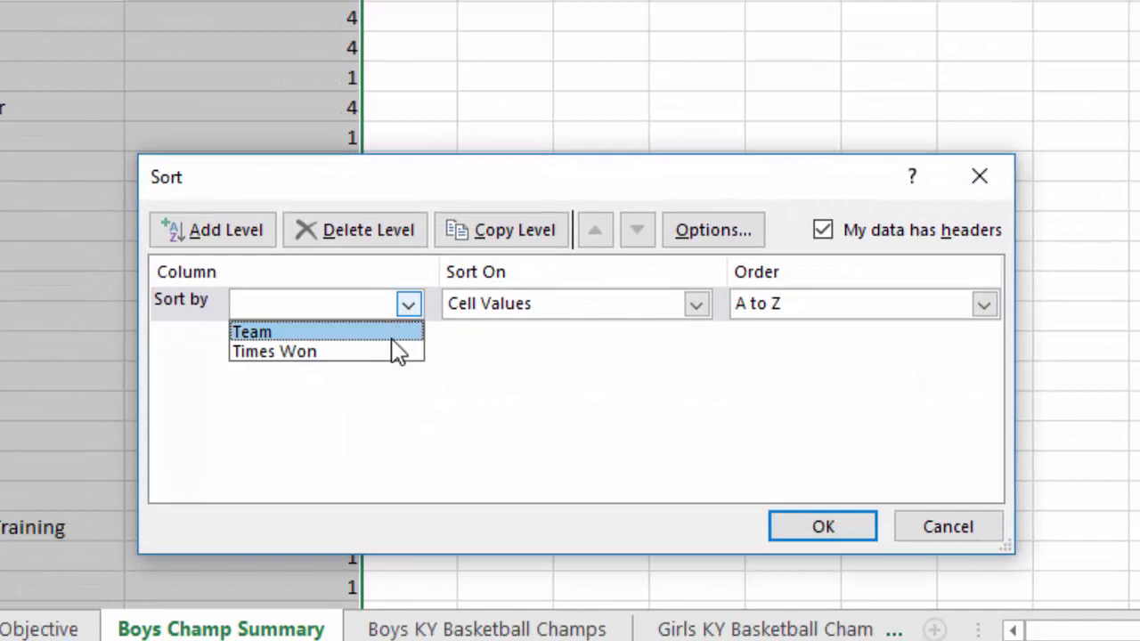
click(394, 349)
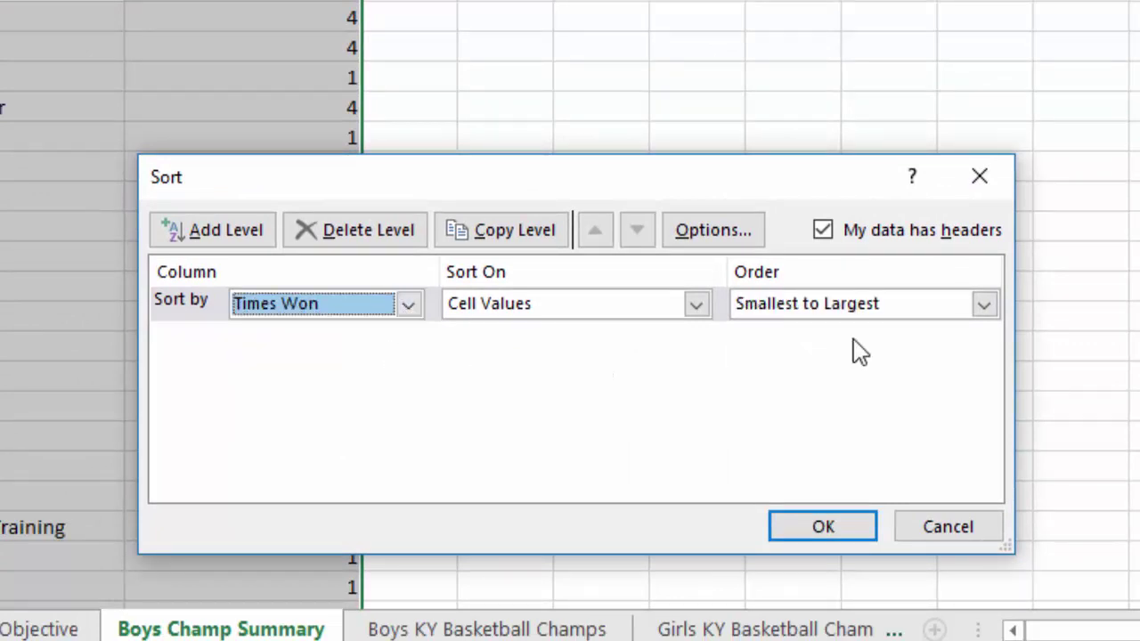
click(974, 305)
click(934, 351)
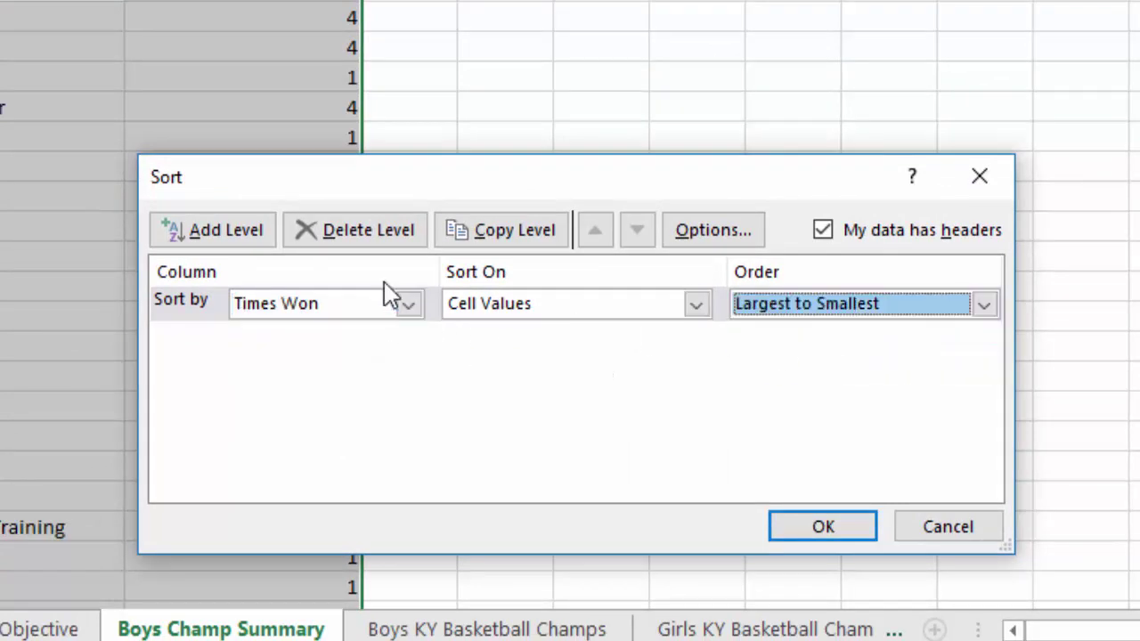
Add a second level by Team A to Z and apply, putting Lafayette first.
click(203, 235)
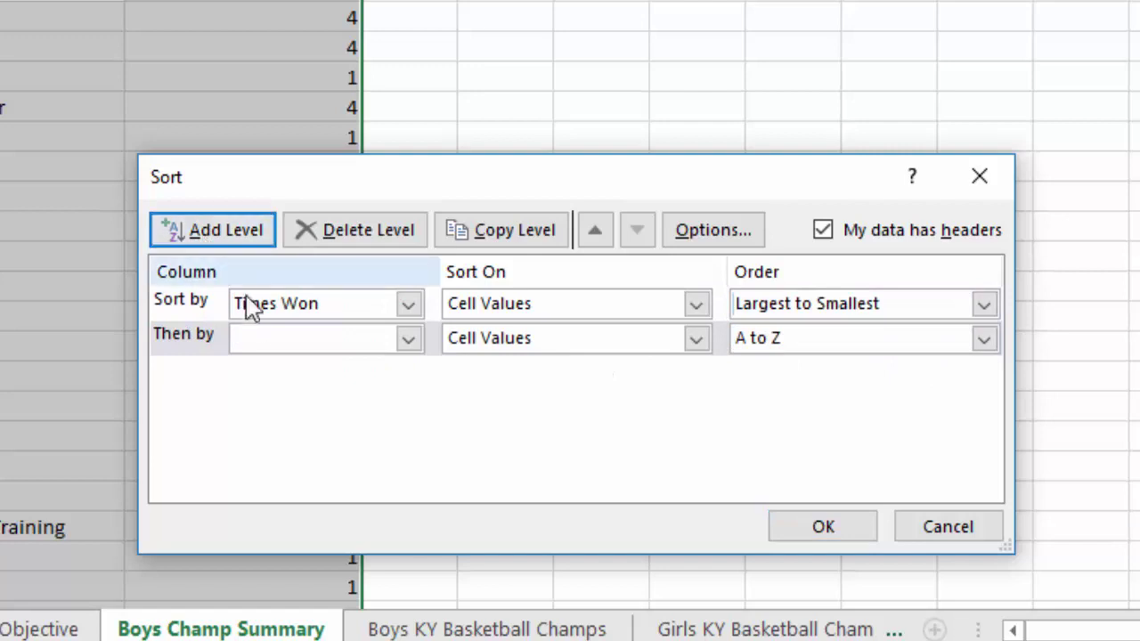
click(375, 342)
click(365, 372)
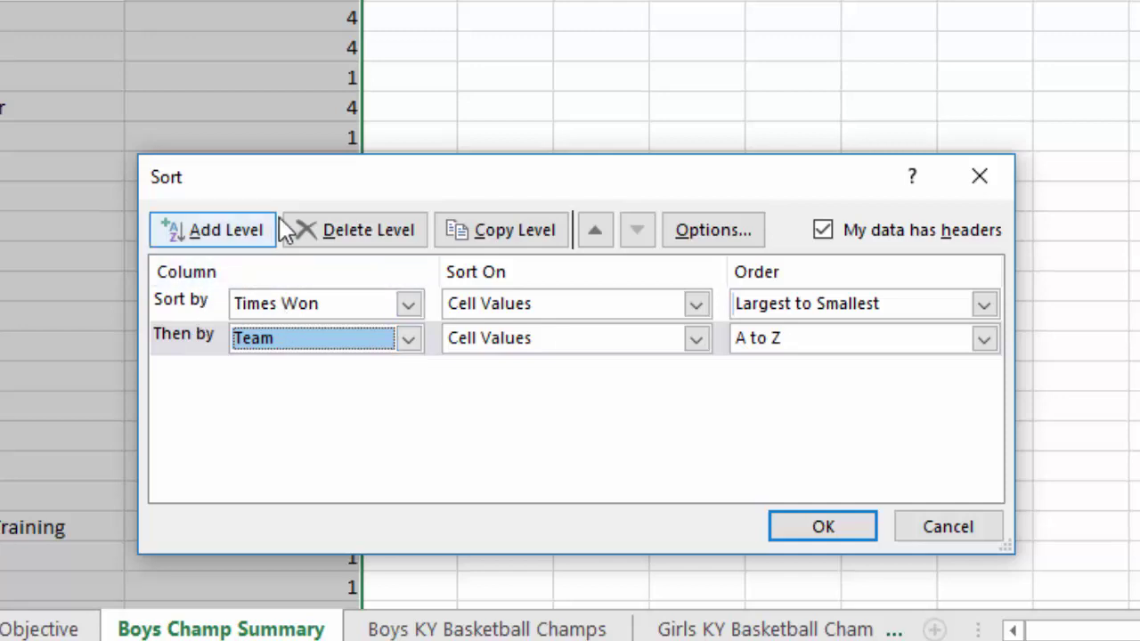
drag(417, 183, 652, 135)
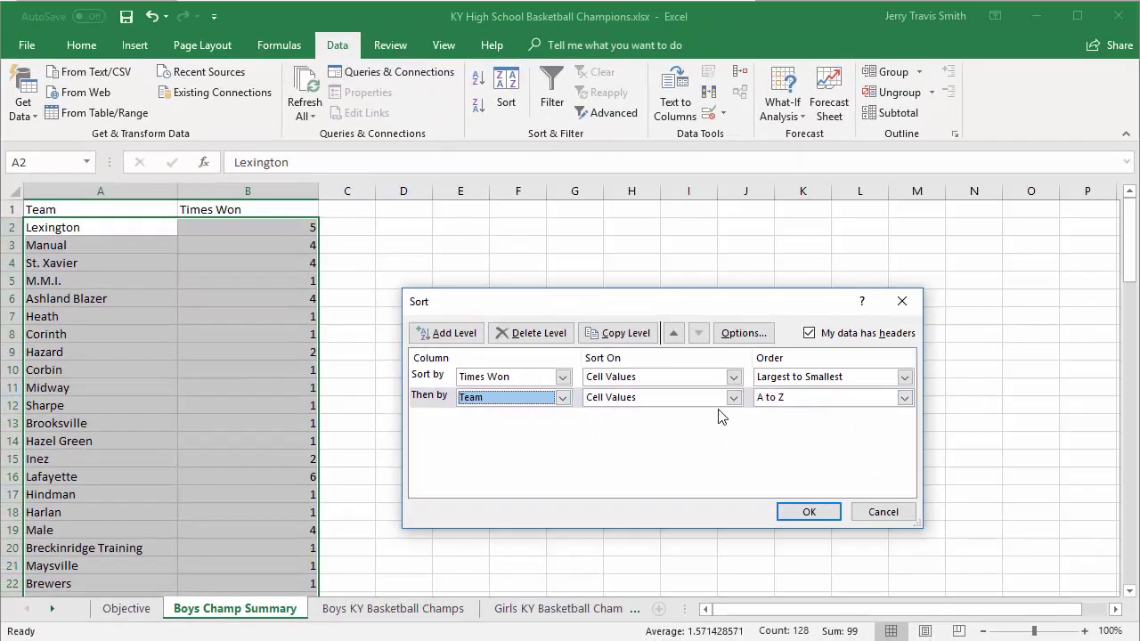
click(808, 513)
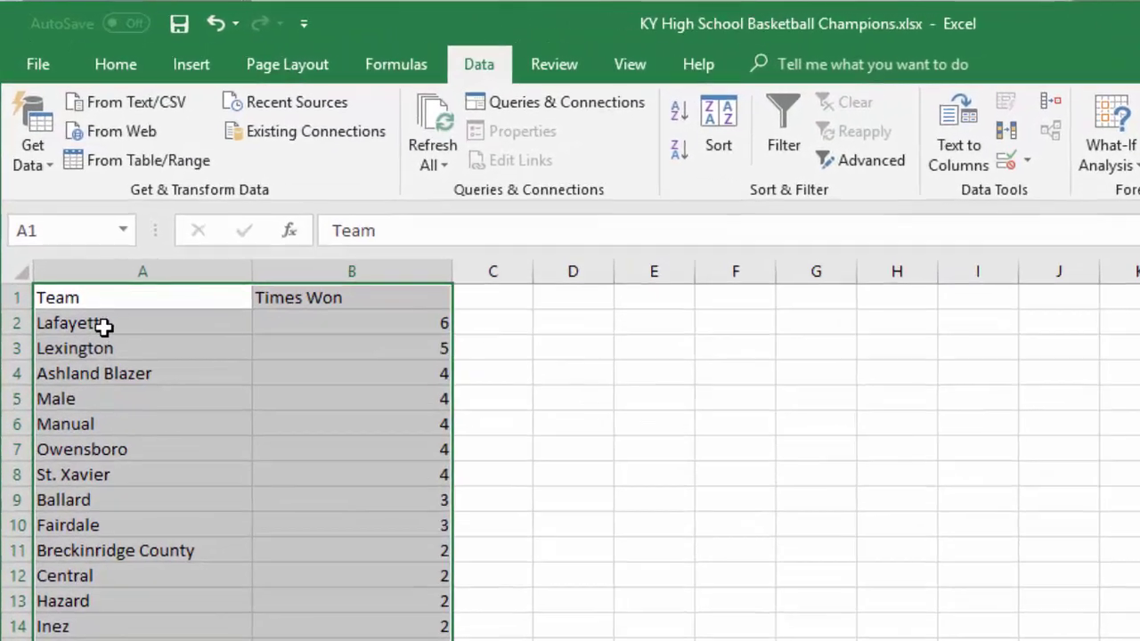
click(104, 326)
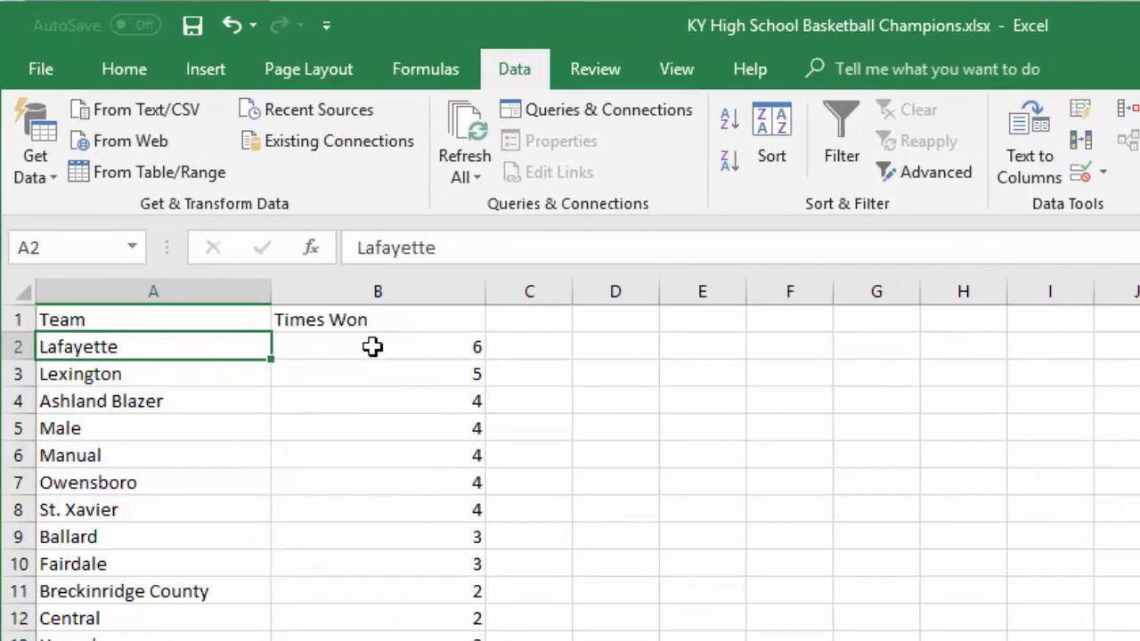
click(422, 331)
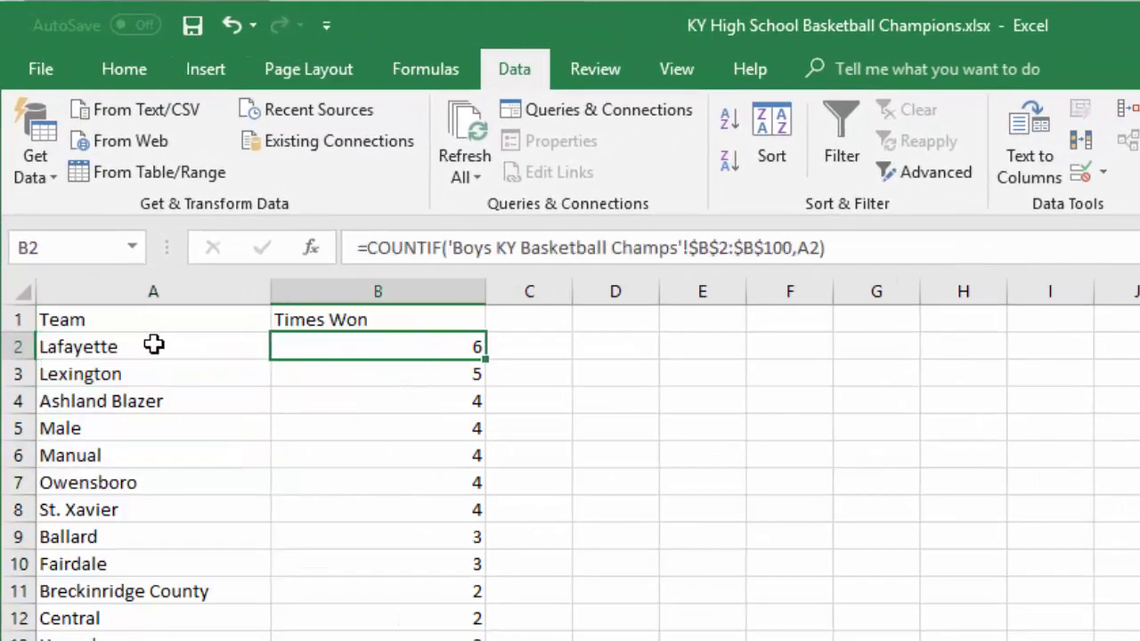
click(134, 352)
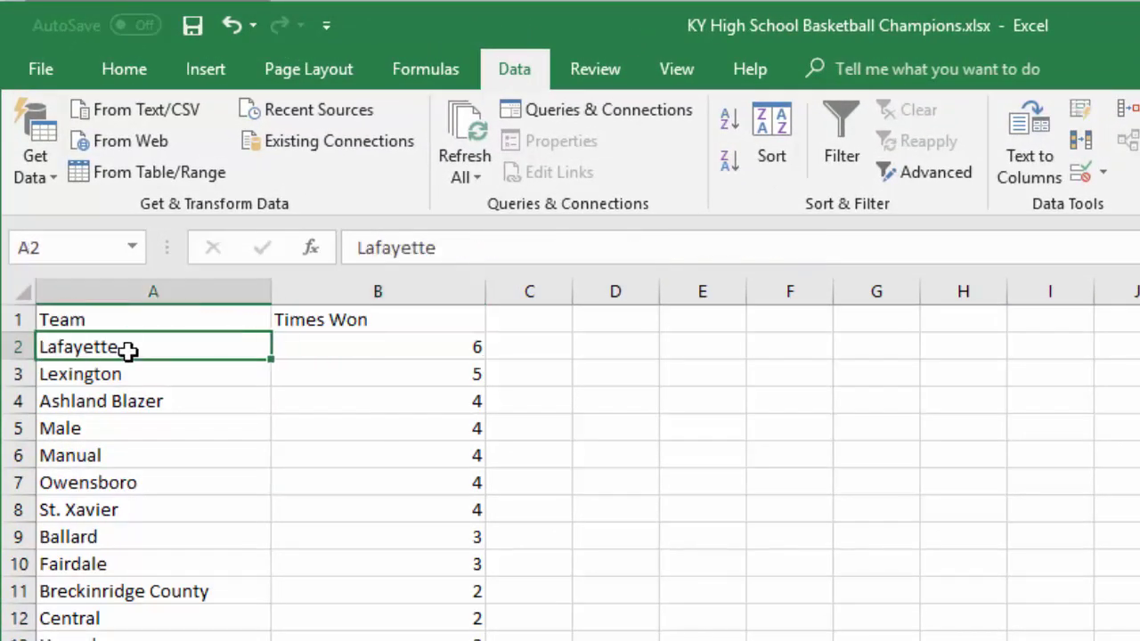
click(434, 364)
click(444, 351)
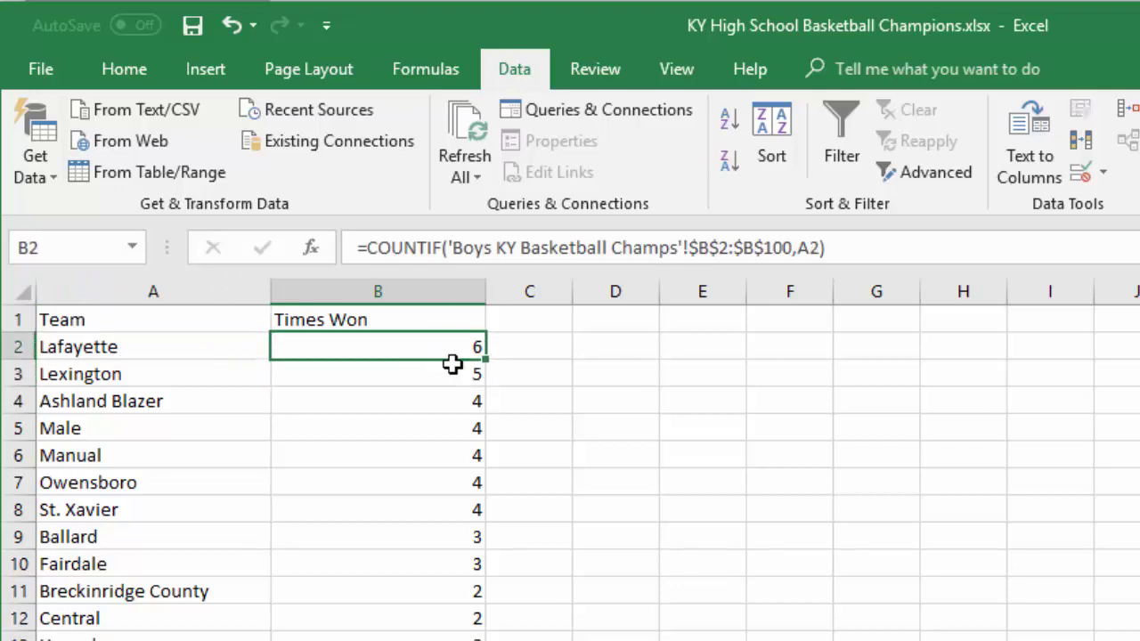
click(449, 372)
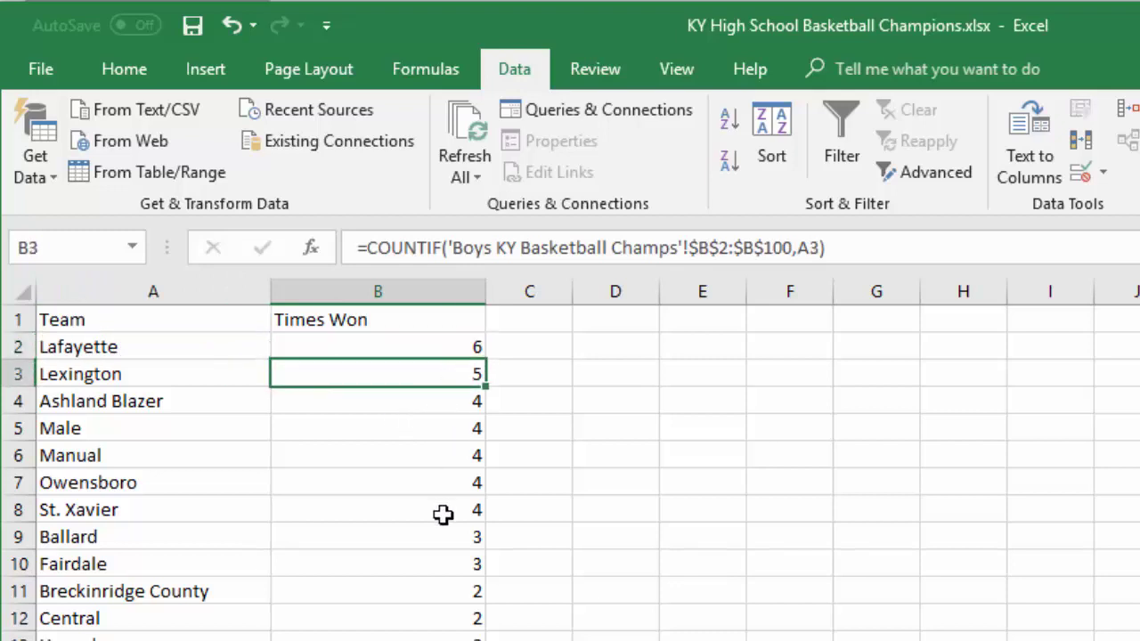
scroll(570, 471, down, 7)
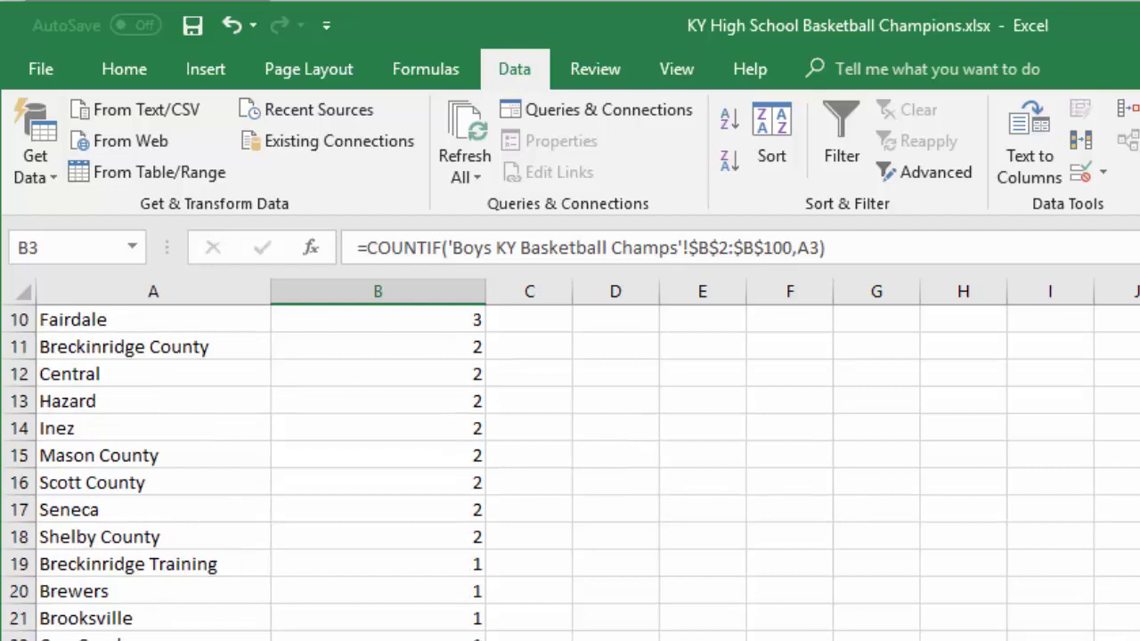
scroll(570, 472, up, 7)
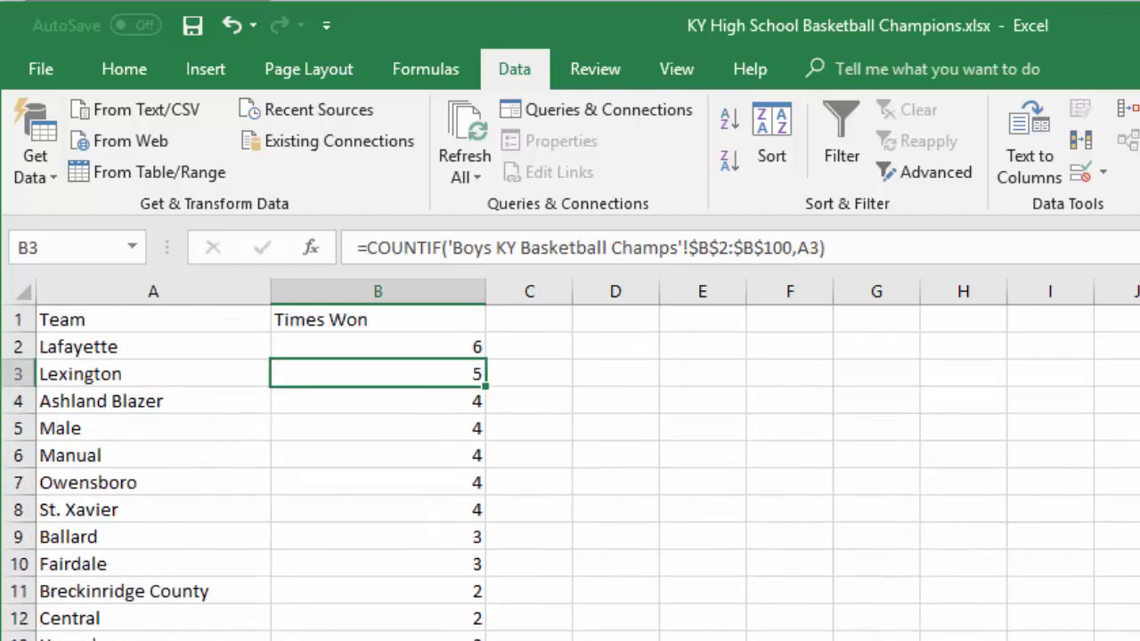